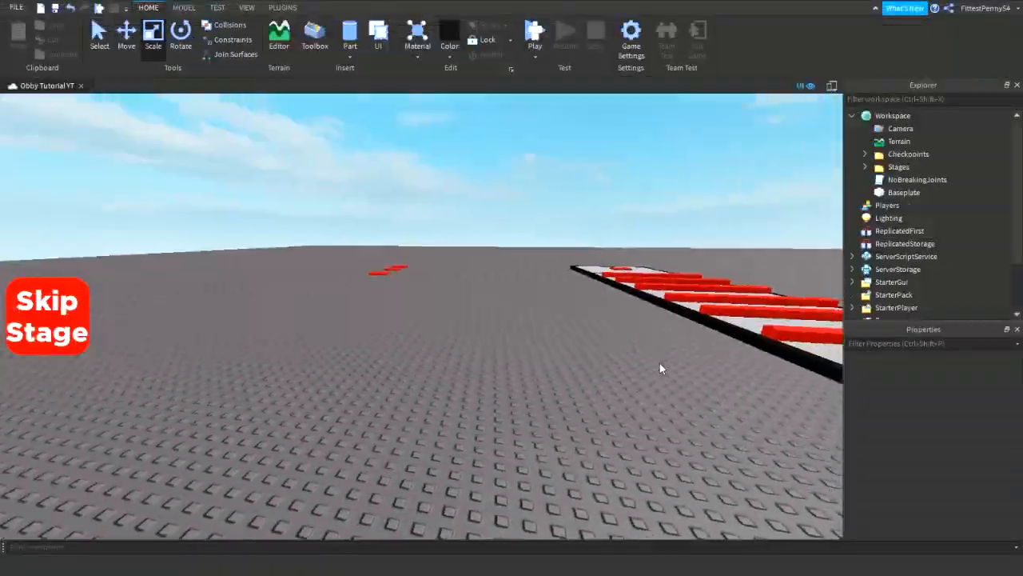
Step: Insert a black cylinder part on the baseplate and tilt it upright
scroll(660, 369, "up", 3)
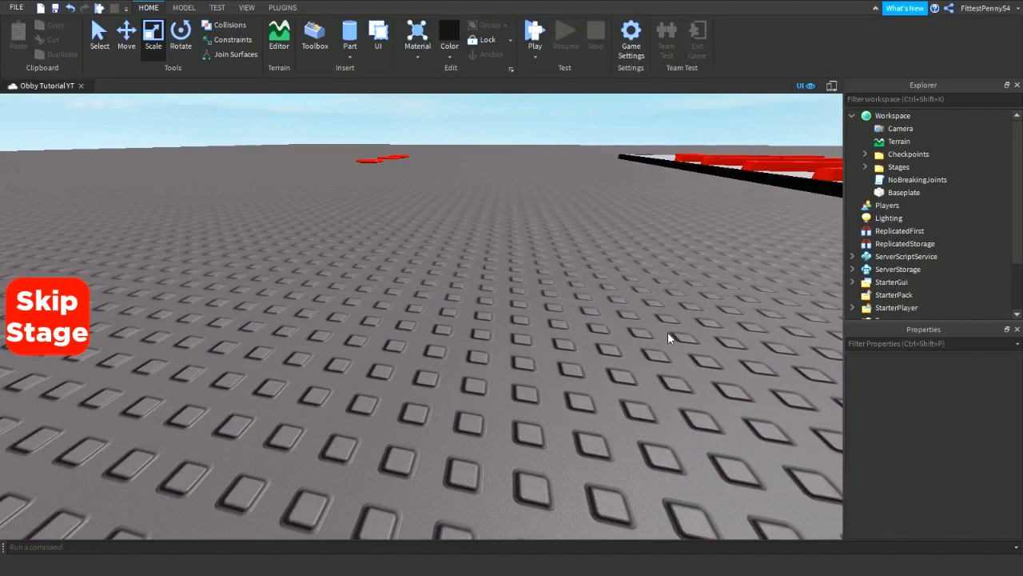
scroll(581, 302, "up", 5)
right_click(581, 302)
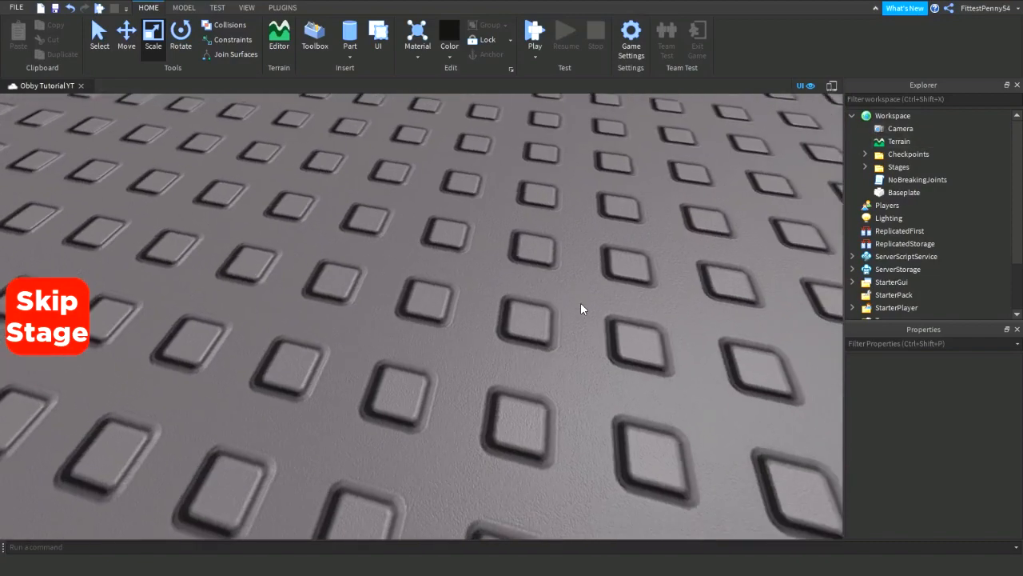
left_click(495, 275)
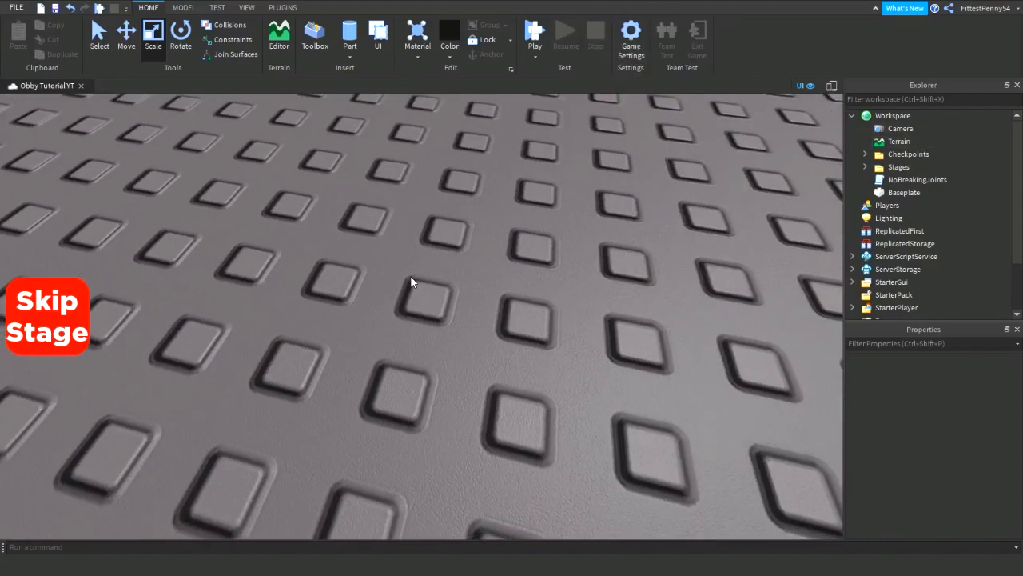
left_click(350, 36)
left_click_drag(386, 216, 439, 245)
key("ctrl+t")
Step: Anchor the black cylinder and shorten it into a low post
right_click_drag(438, 244, 441, 156)
scroll(441, 156, "down", 4)
left_click(486, 54)
left_click_drag(405, 130, 413, 263)
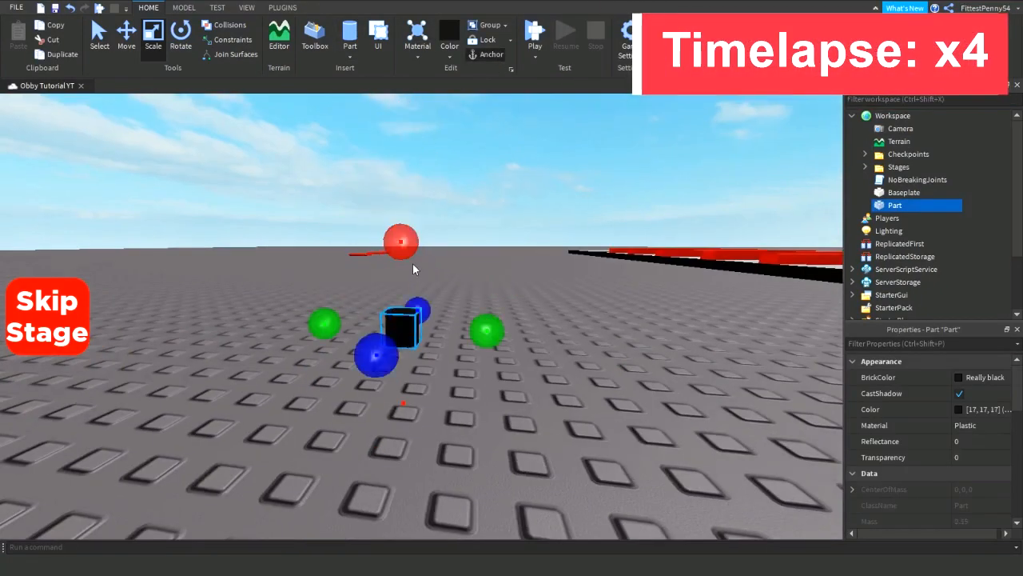
Step: Set the part colour to Really red and insert a block part
scroll(412, 263, "up", 4)
right_click_drag(413, 263, 424, 336)
right_click_drag(479, 240, 479, 312)
left_click(511, 264)
left_click(450, 56)
left_click(625, 172)
left_click(350, 55)
left_click(360, 73)
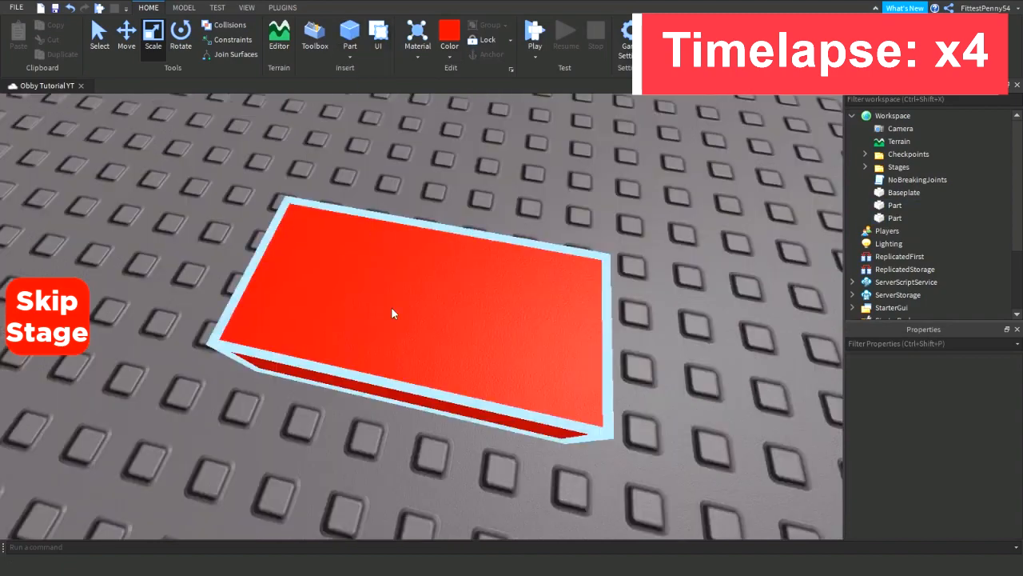
Step: Place the red block on top of the black cylinder and stretch it into a longer bar
left_click_drag(392, 314, 436, 308)
right_click_drag(559, 316, 640, 272)
scroll(639, 272, "down", 4)
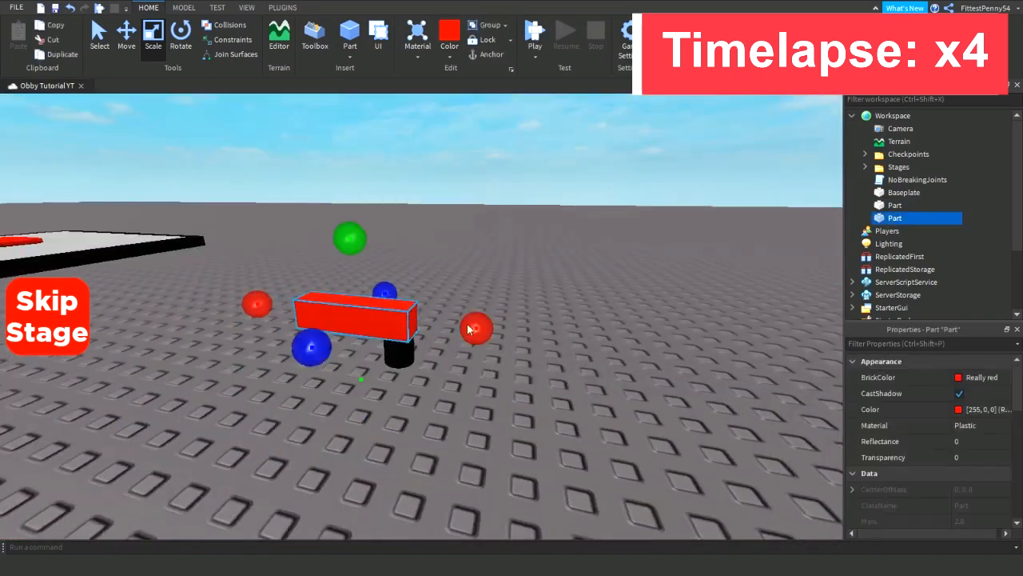
left_click_drag(476, 327, 587, 340)
right_click_drag(588, 341, 561, 393)
scroll(562, 392, "up", 3)
scroll(562, 393, "down", 2)
Step: Anchor the red bar and, with move snapping temporarily off, flatten it to about 0.05 studs thick
left_click(486, 55)
left_click(183, 8)
left_click(229, 46)
left_click_drag(438, 178, 461, 285)
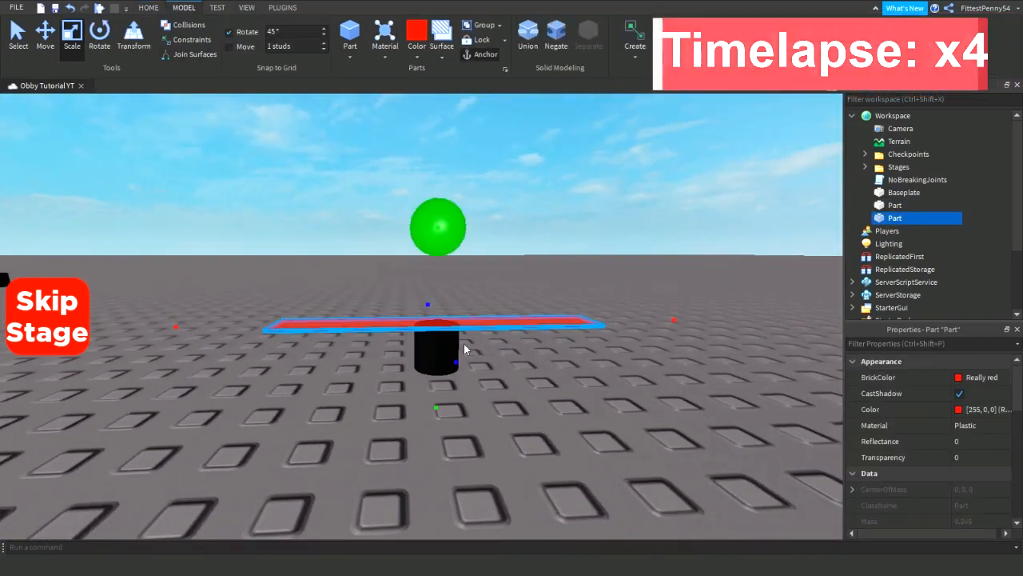
left_click(230, 46)
left_click(351, 180)
Step: Lengthen the thin red bar at both ends to about 14 studs
scroll(352, 182, "up", 4)
right_click_drag(351, 181, 384, 244)
scroll(384, 244, "down", 4)
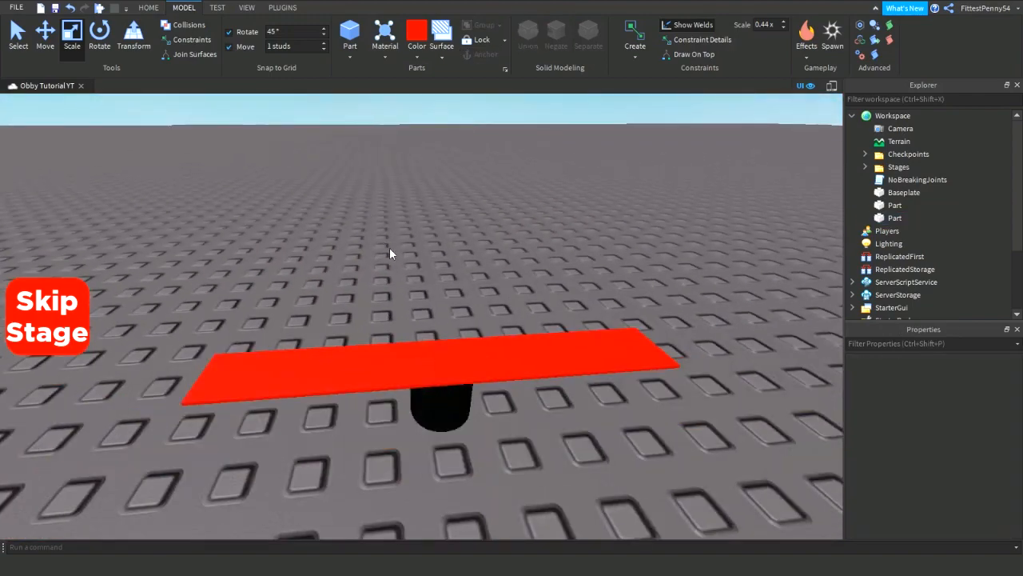
scroll(385, 246, "down", 5)
left_click(503, 327)
left_click_drag(549, 328, 635, 323)
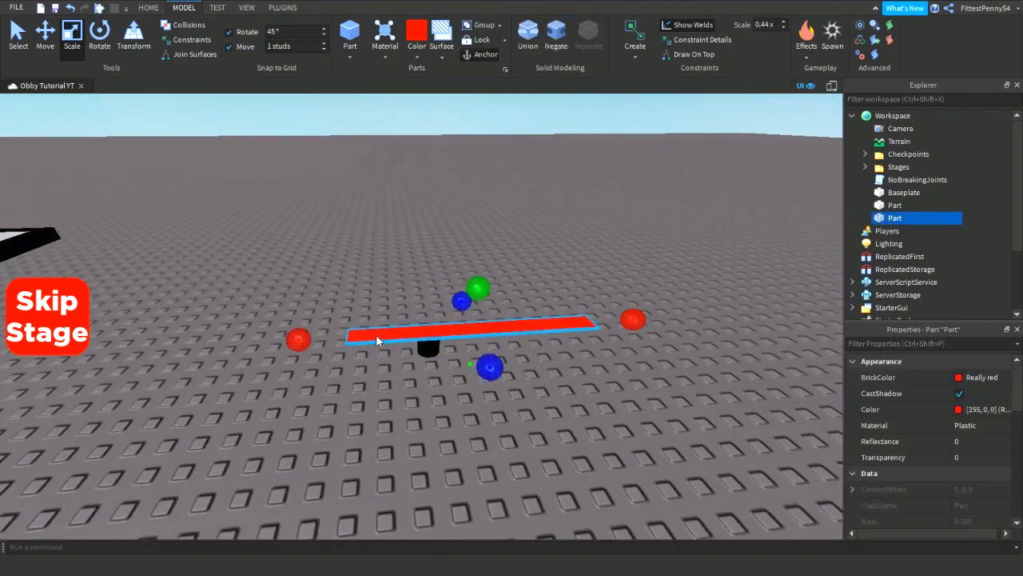
left_click_drag(298, 338, 223, 344)
Step: Set the red bar's size to 15, 0.05, 1
scroll(892, 446, "down", 3)
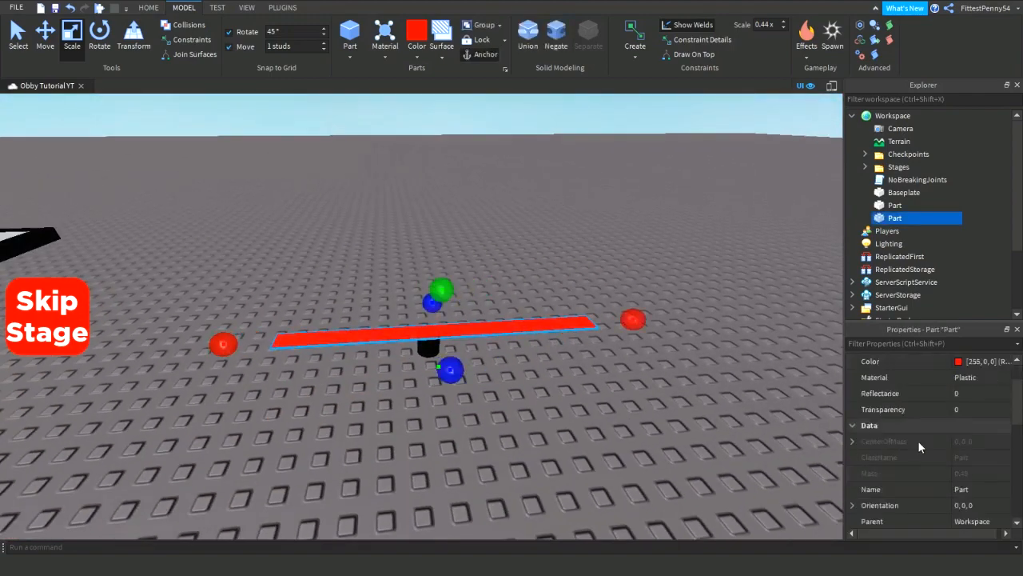
scroll(911, 443, "down", 4)
left_click(957, 472)
double_click(954, 473)
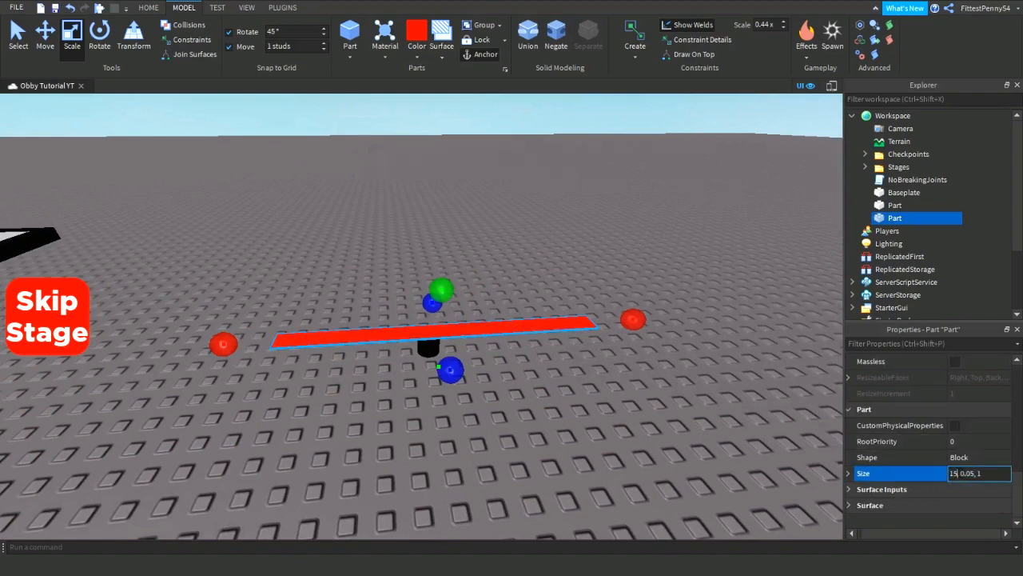
key("Return")
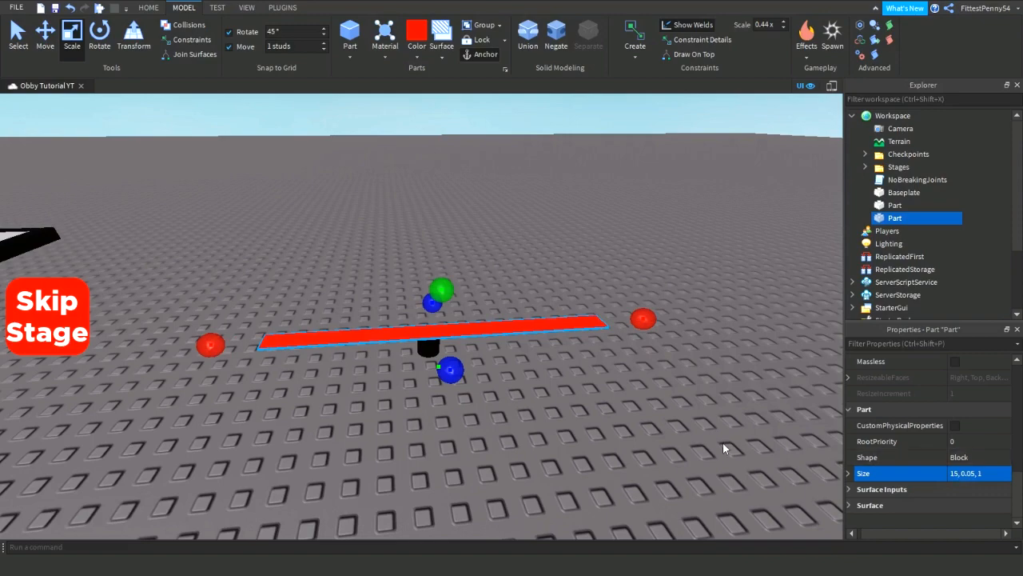
Step: Shift the red bar one stud along its length to centre it over the black cylinder
left_click(722, 442)
scroll(721, 442, "up", 4)
scroll(721, 443, "down", 5)
right_click_drag(721, 443, 723, 444)
key("s")
key("w")
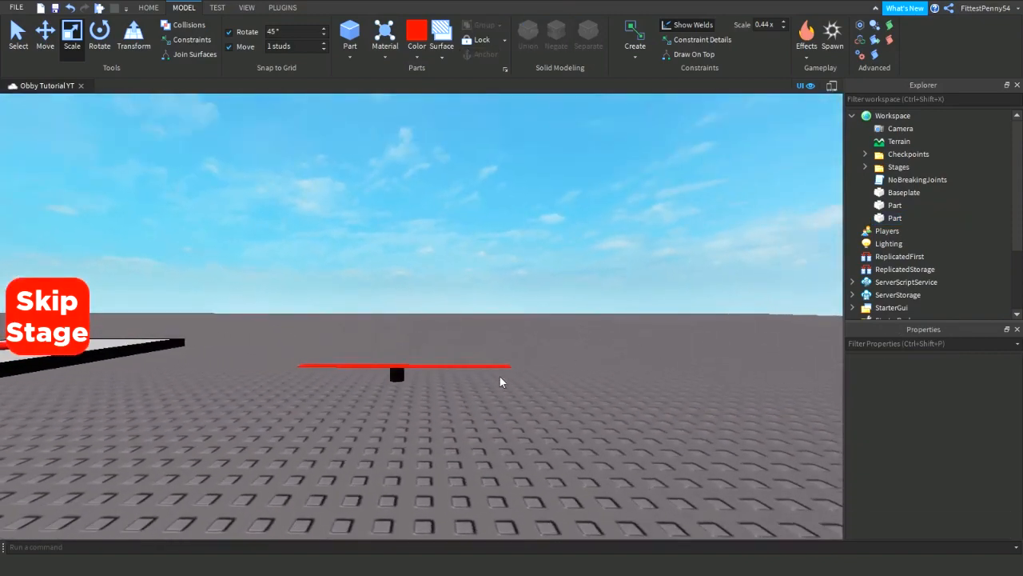
key("a")
left_click(482, 373)
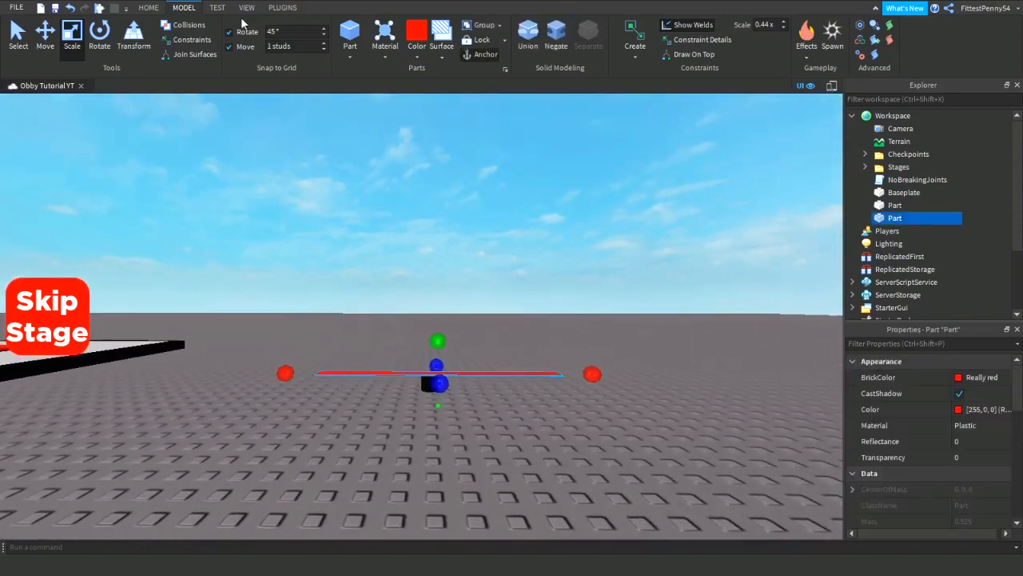
left_click(45, 35)
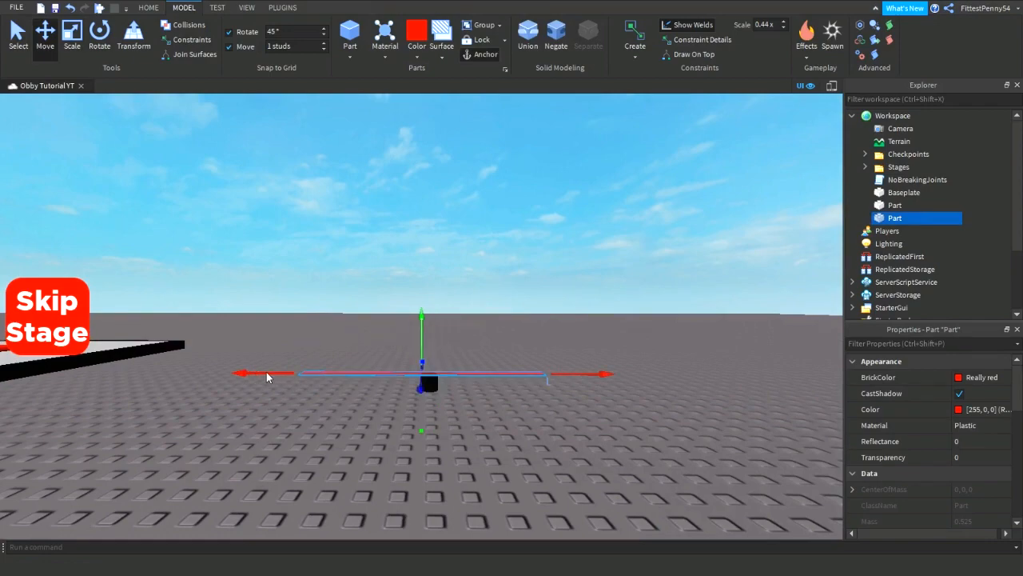
left_click(466, 462)
key("s")
key("w")
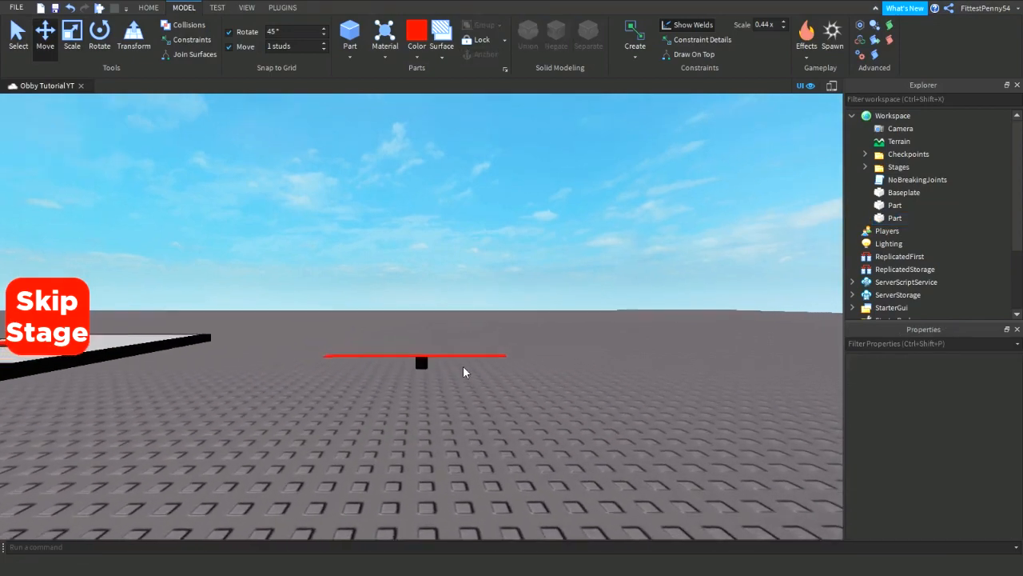
Step: Group the red bar and the black cylinder into one model
right_click_drag(426, 397, 429, 391)
key("s")
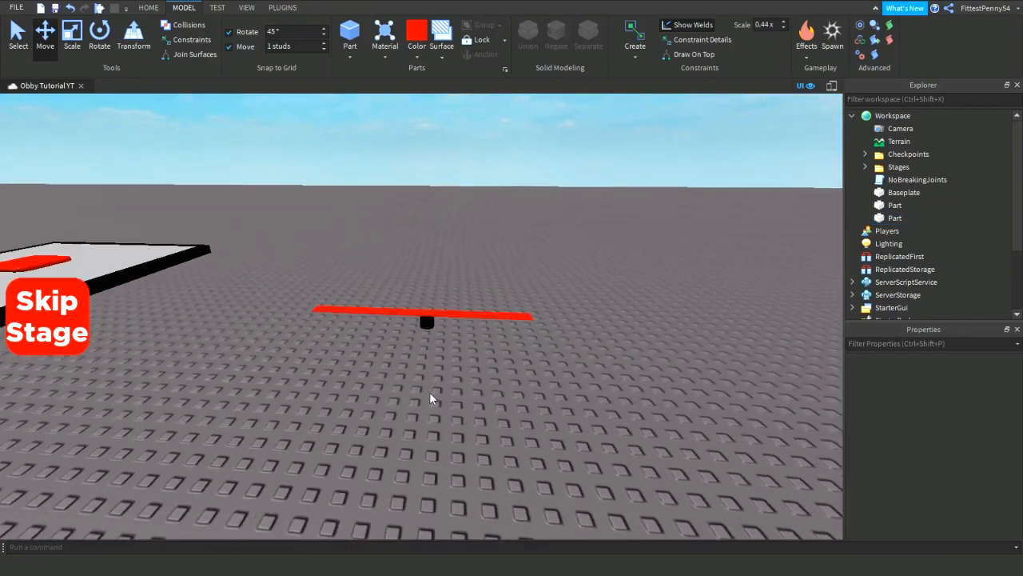
key("w")
left_click(441, 345)
left_click(483, 389)
left_click_drag(350, 410, 561, 264)
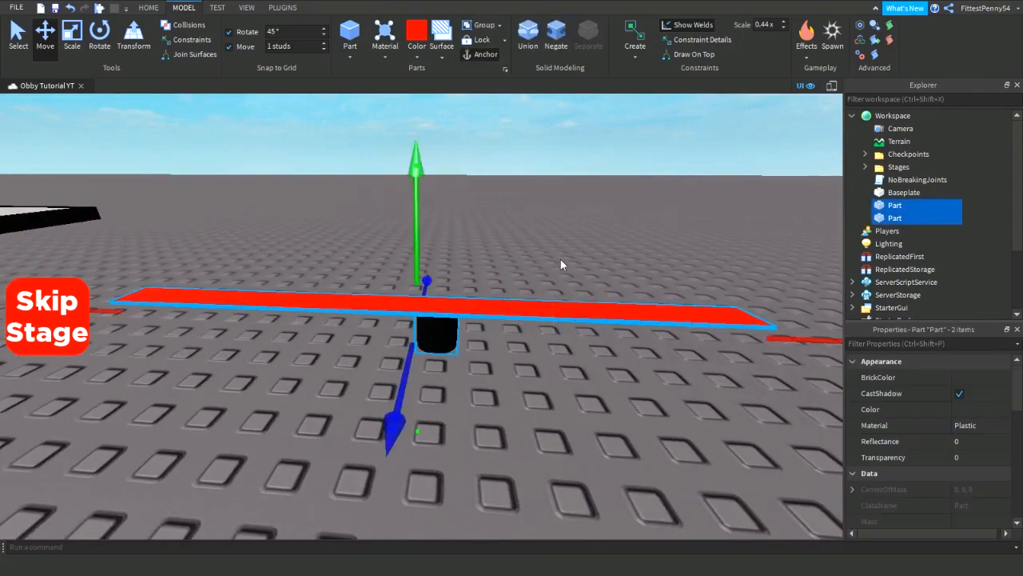
key("ctrl+g")
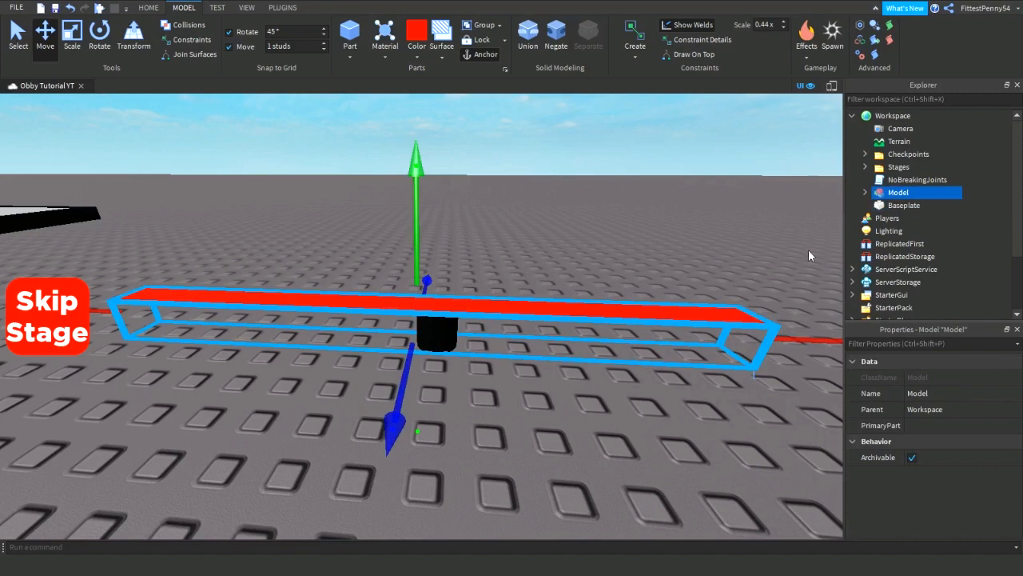
Step: Rename the grouped model as Spinner
left_click(932, 393)
type("Spinner")
key("Return")
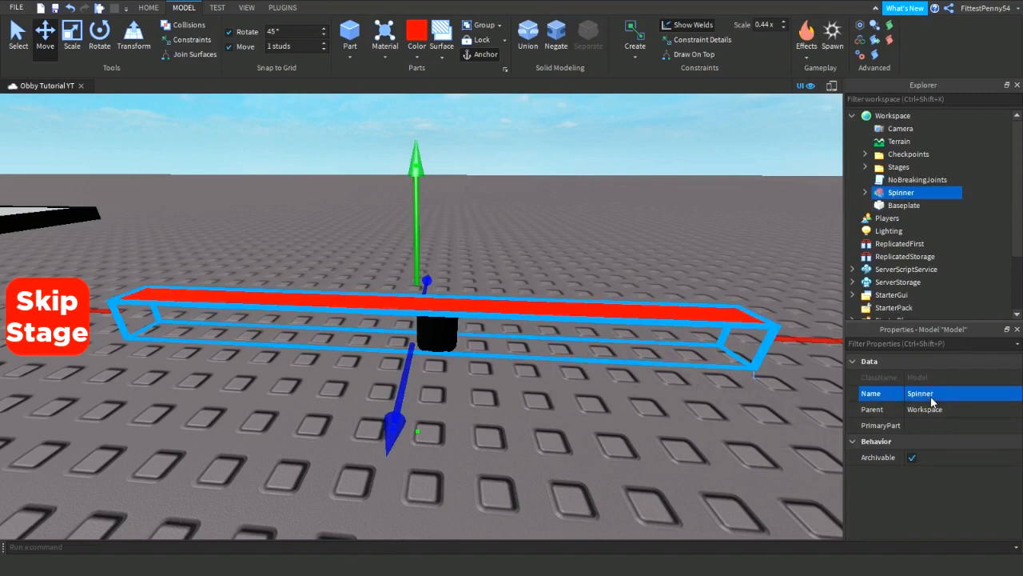
left_click(975, 227)
Step: Apply the KillPart tag to both parts inside the Spinner model using the Tag Editor
left_click(865, 191)
left_click(906, 205)
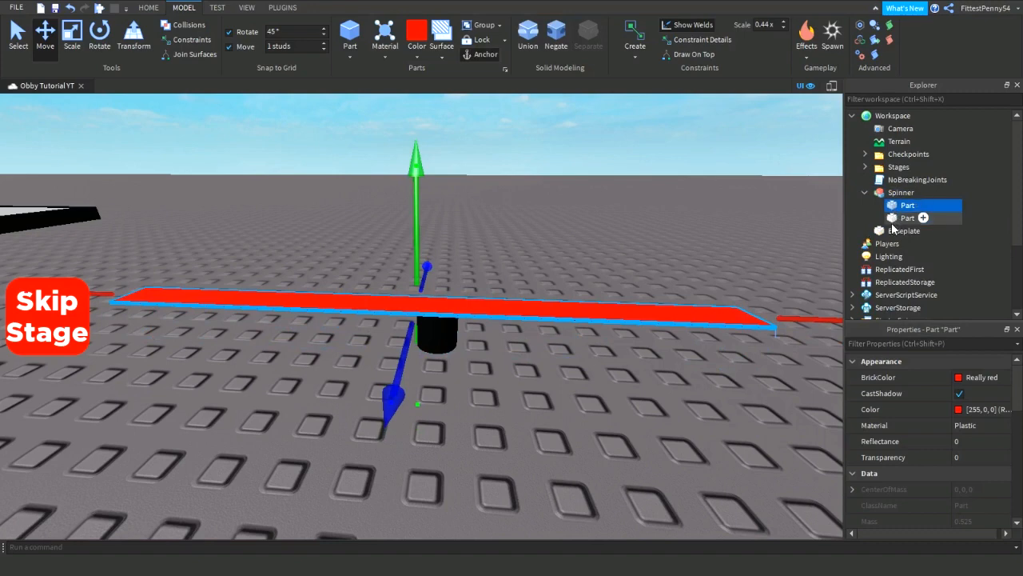
left_click(891, 222, "ctrl")
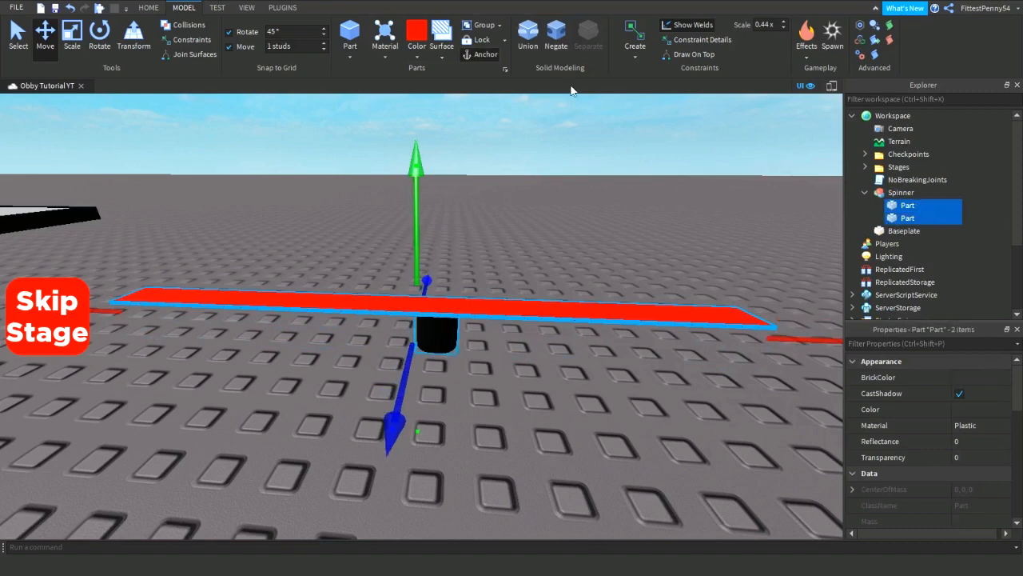
left_click(283, 8)
left_click(58, 51)
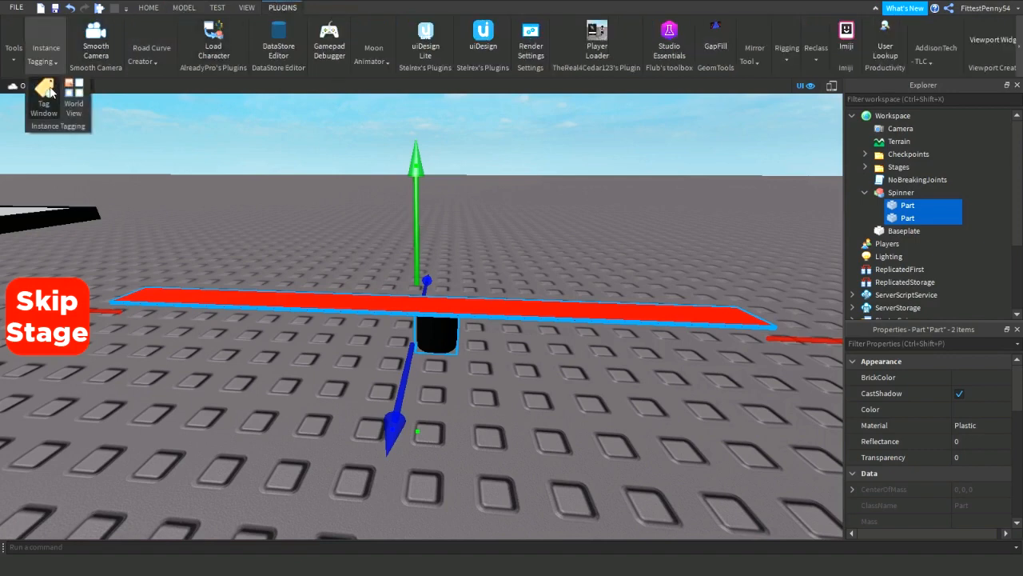
left_click(44, 94)
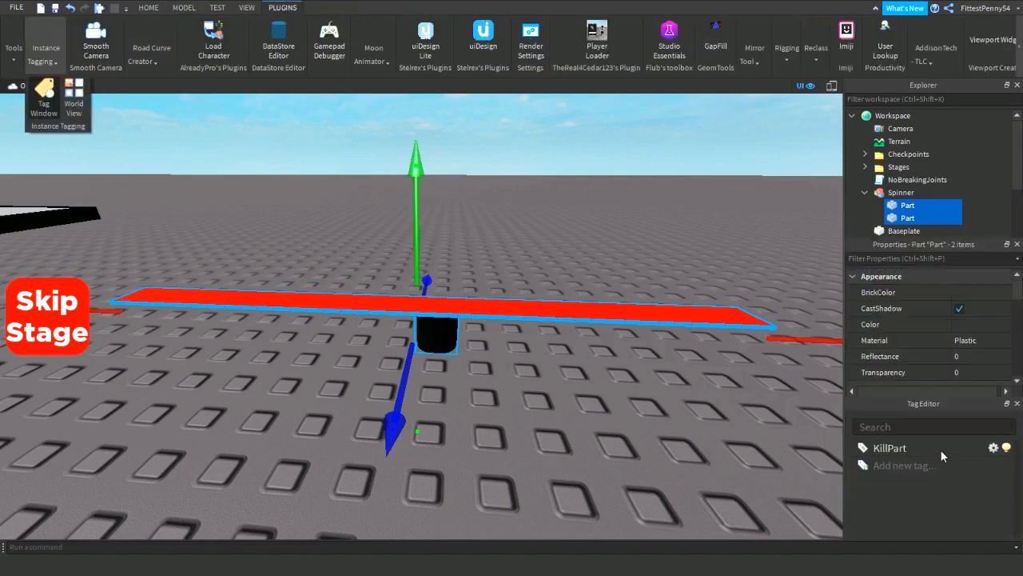
left_click(901, 446)
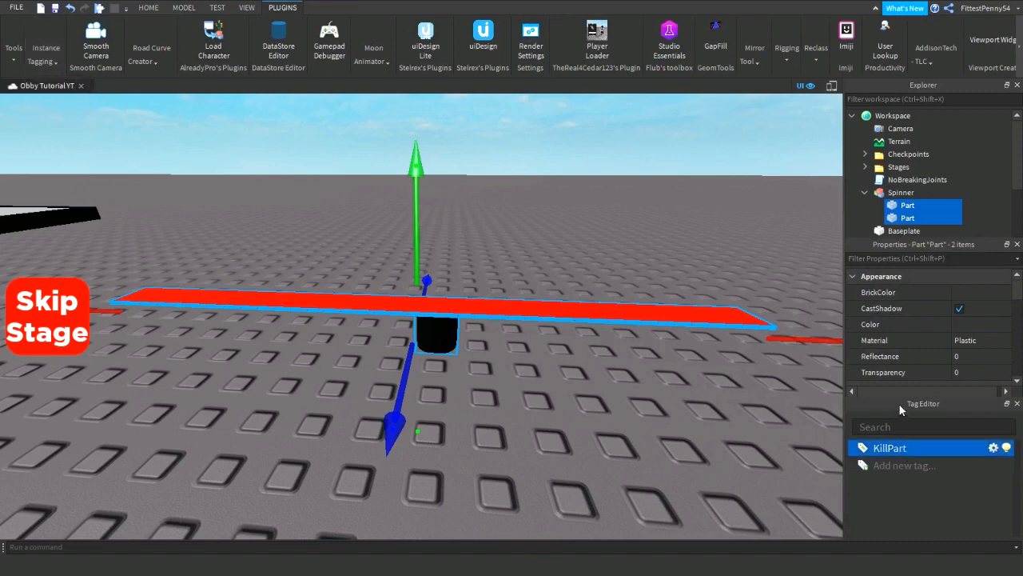
Step: Duplicate the KillPartController script in ServerScriptService
scroll(920, 218, "down", 2)
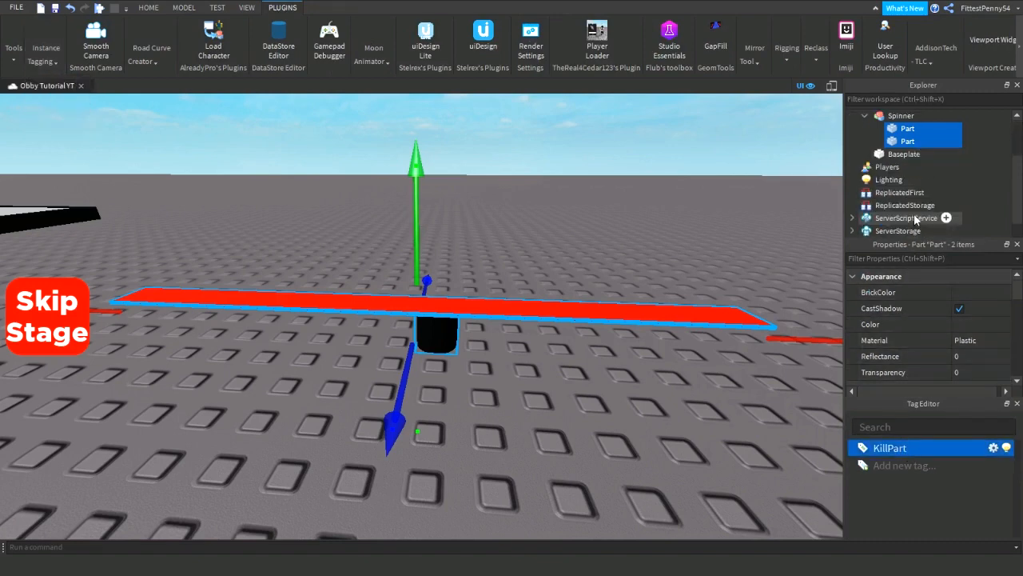
scroll(927, 222, "up", 1)
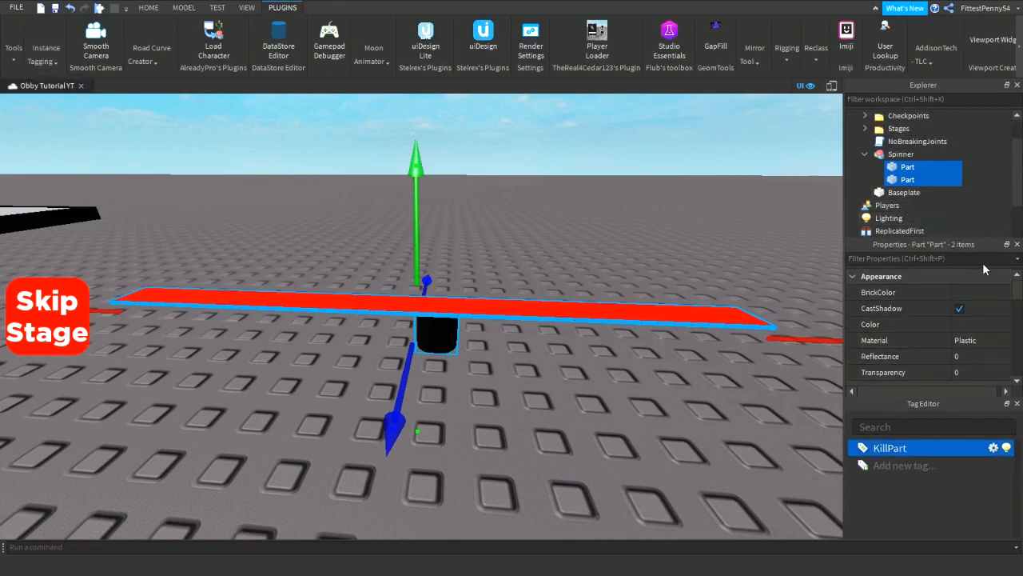
left_click(648, 275)
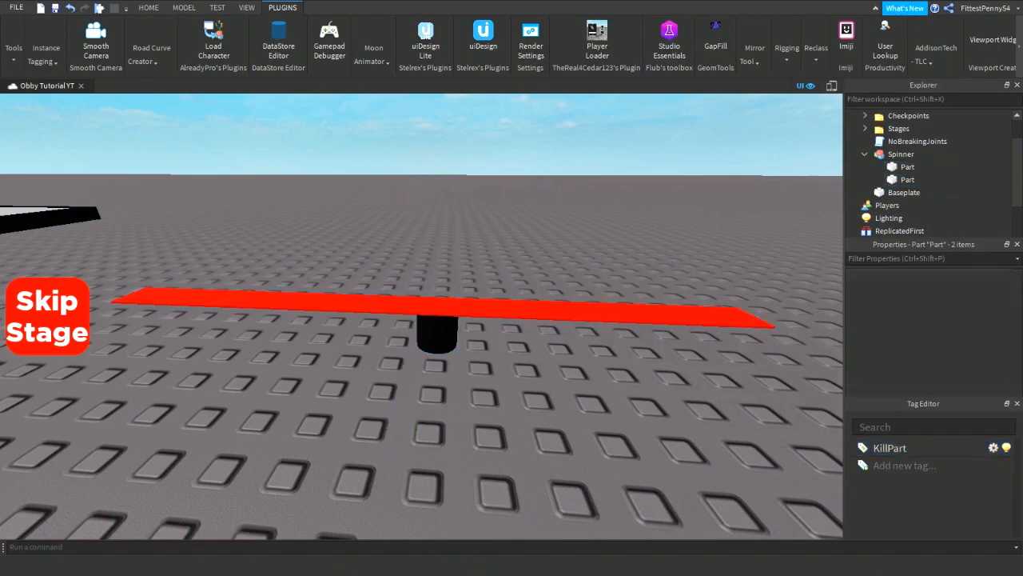
key("w")
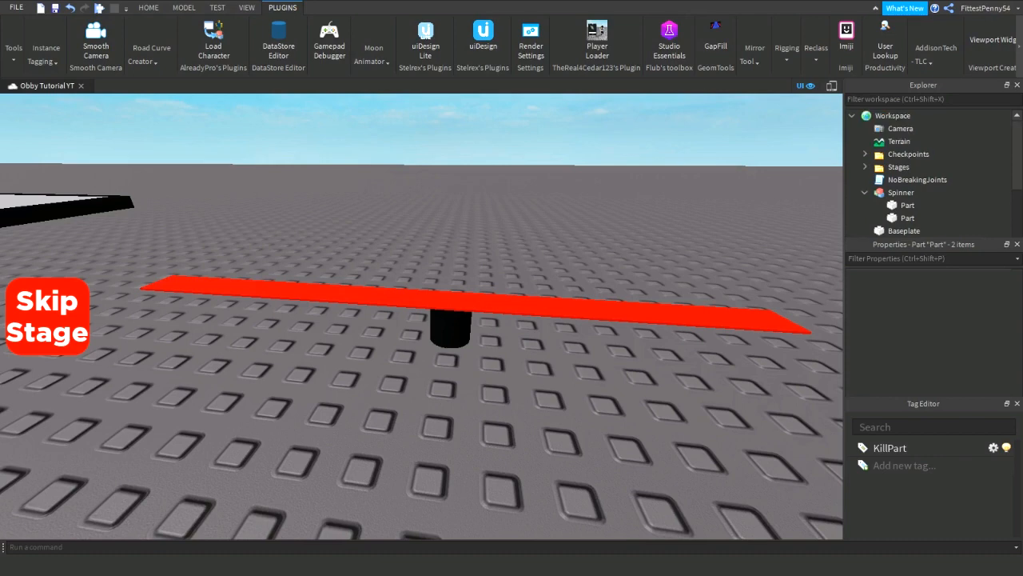
scroll(880, 174, "down", 2)
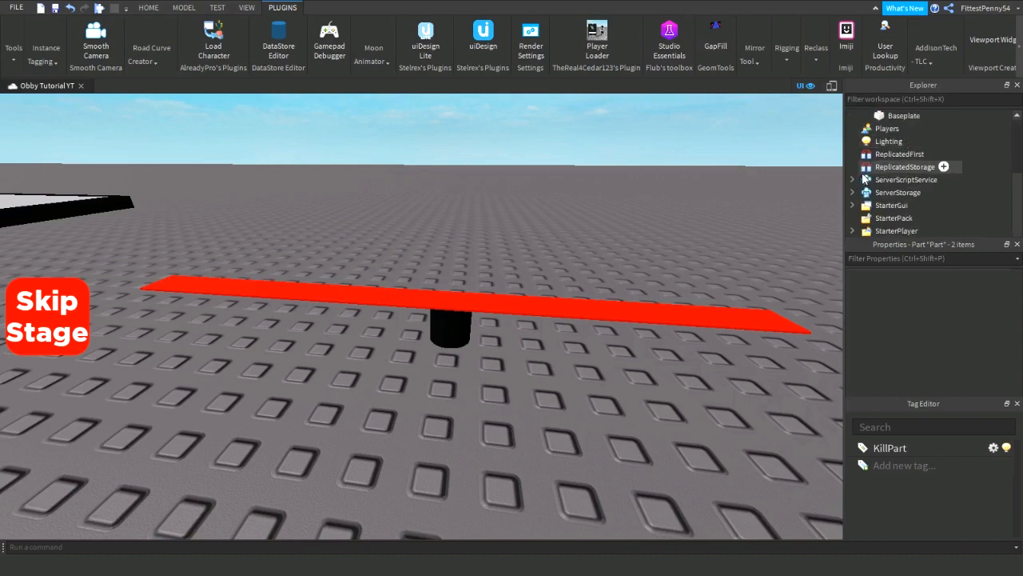
left_click(852, 179)
scroll(911, 170, "down", 1)
left_click(911, 168)
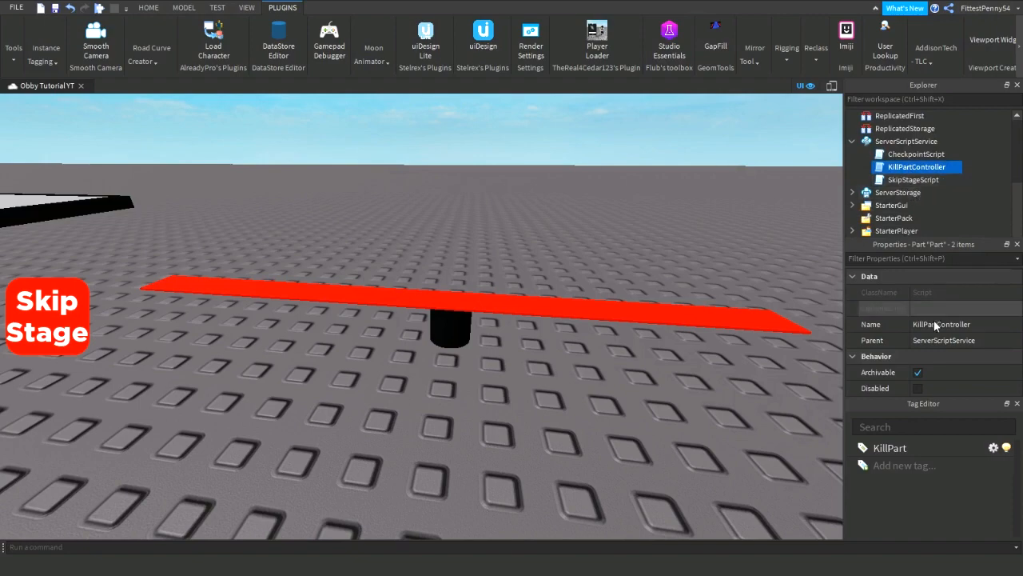
key("ctrl+d")
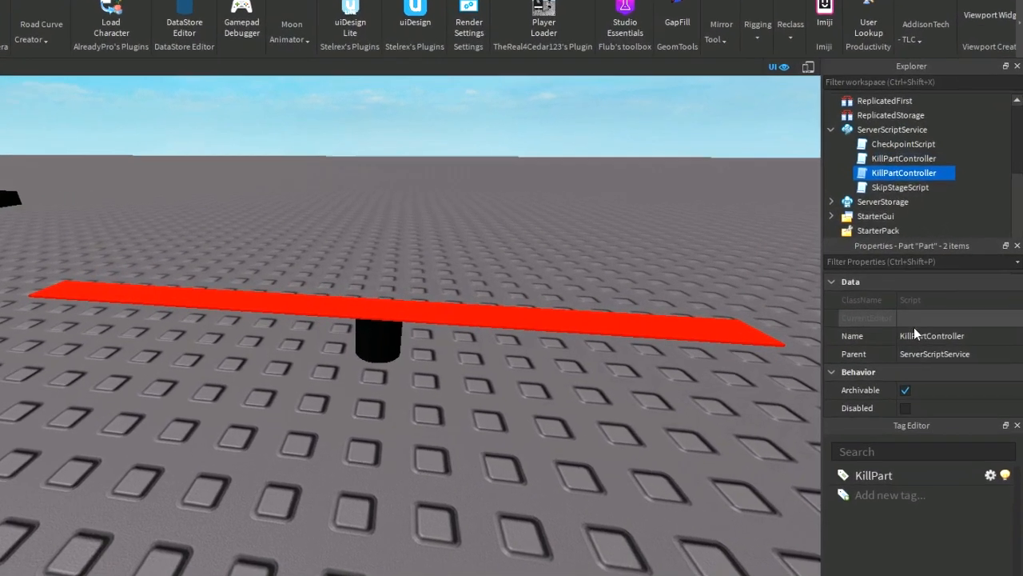
Step: Rename the duplicated script as SpinnerPartController
left_click(920, 324)
left_click(921, 324)
left_click_drag(806, 430, 760, 390)
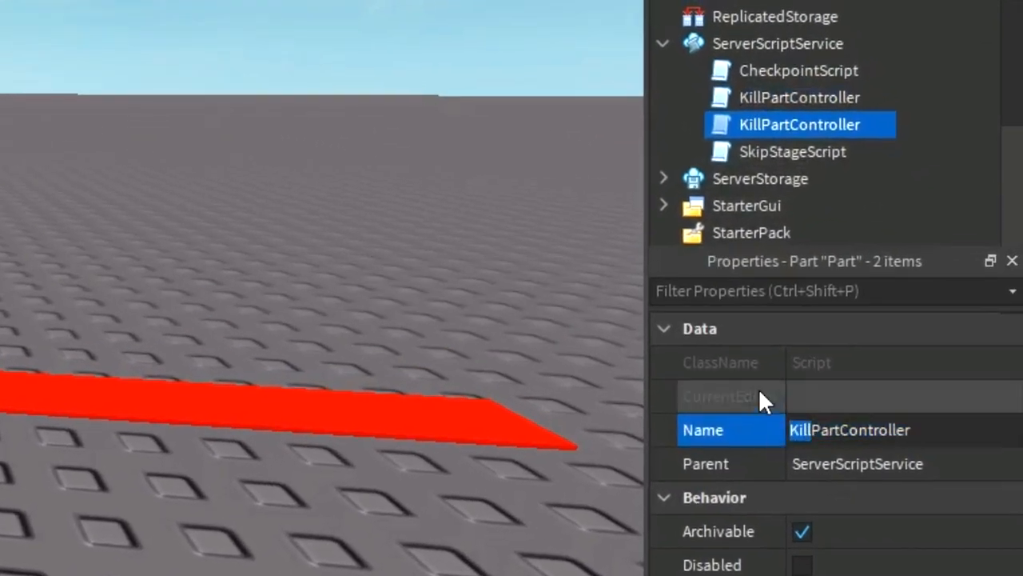
type("Sp9")
key("BackSpace")
type("inner")
key("Return")
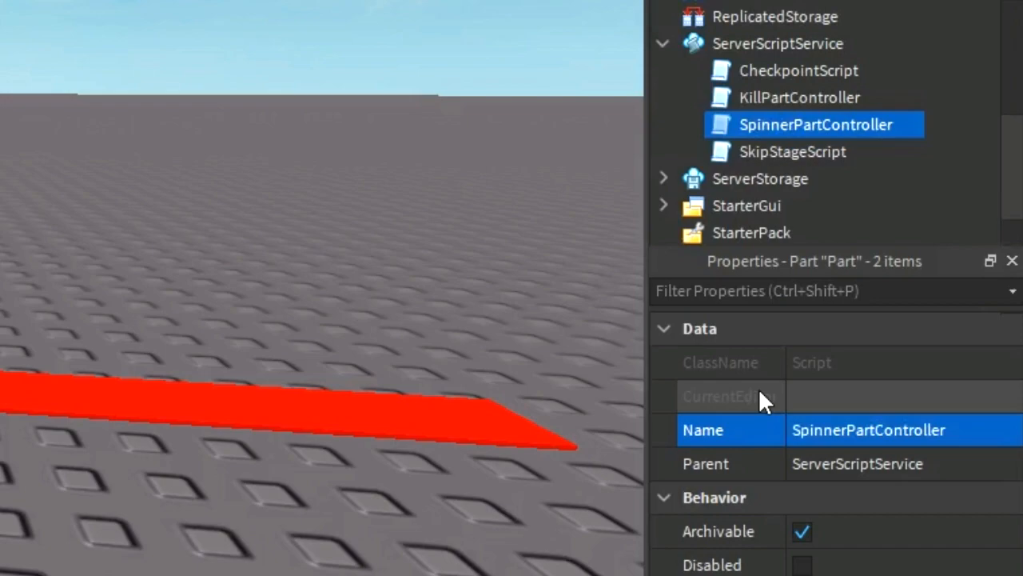
left_click(719, 460)
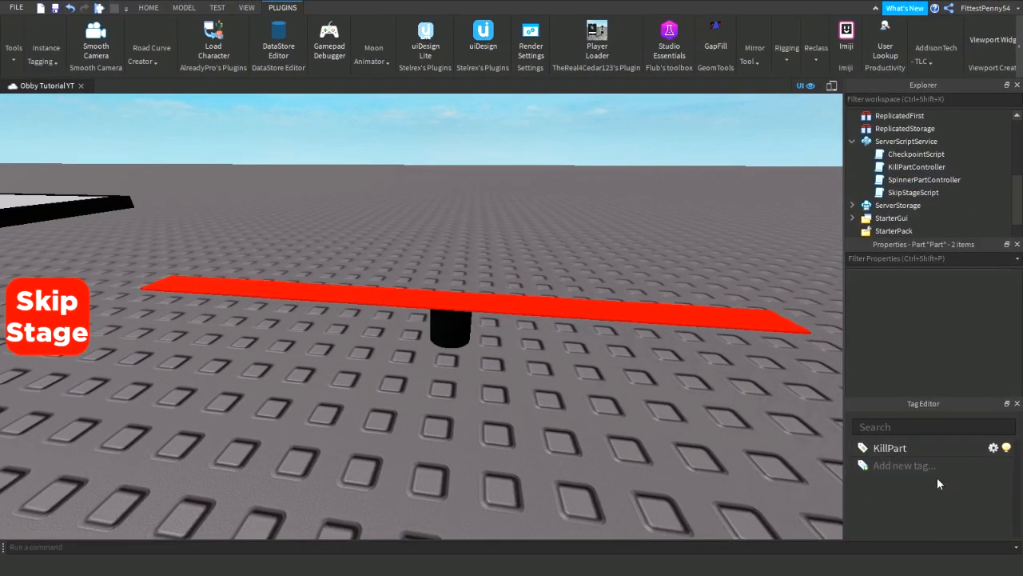
Step: Create a new tag named Spinners in the Tag Editor
left_click(969, 465)
type("SPinn")
key("BackSpace")
key("BackSpace")
key("BackSpace")
key("BackSpace")
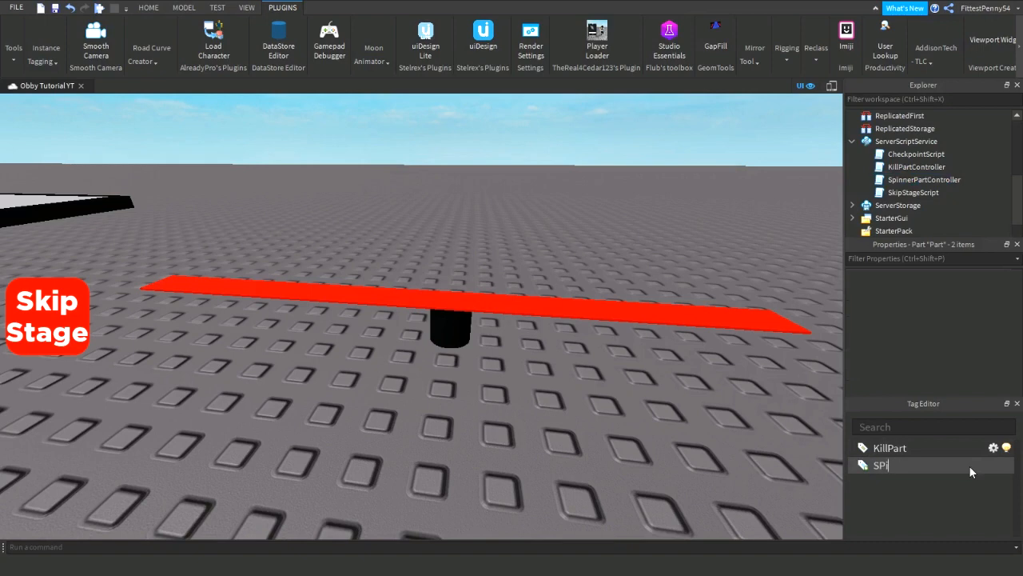
type("pinners")
key("Return")
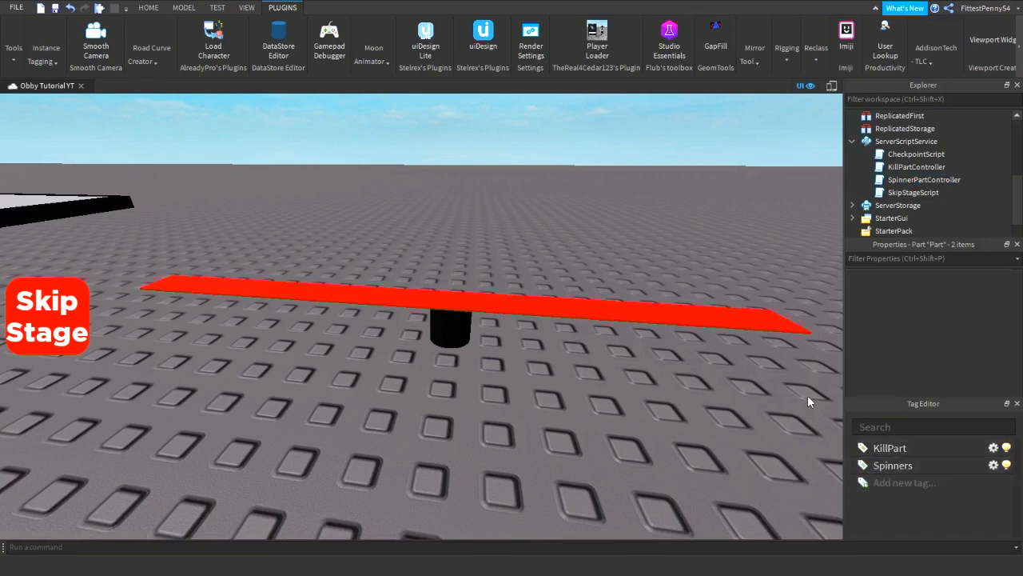
Step: Assign the Spinners tag to the red bar part of the Spinner model and deselect it
left_click(677, 316)
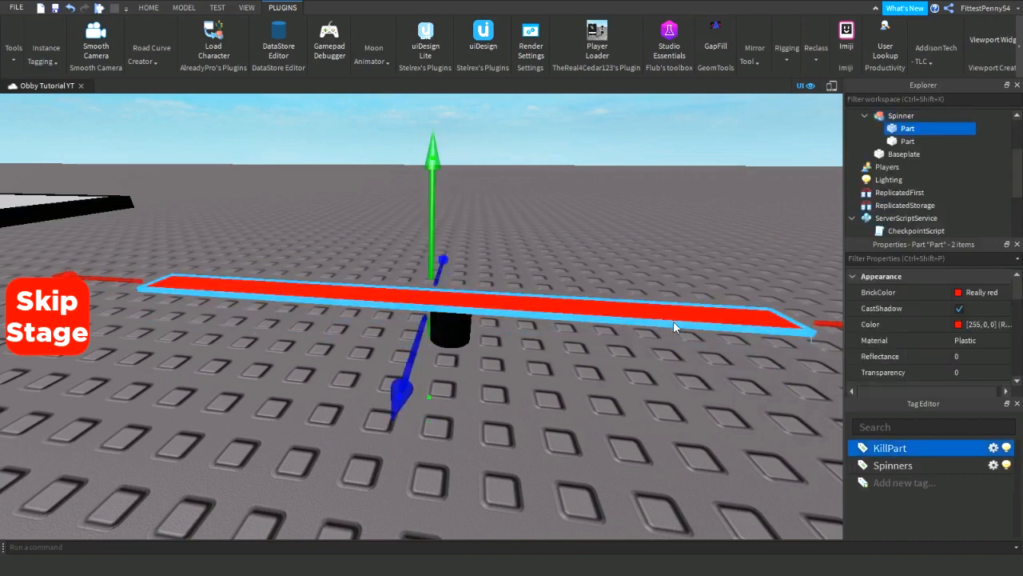
left_click(884, 467)
left_click(607, 466)
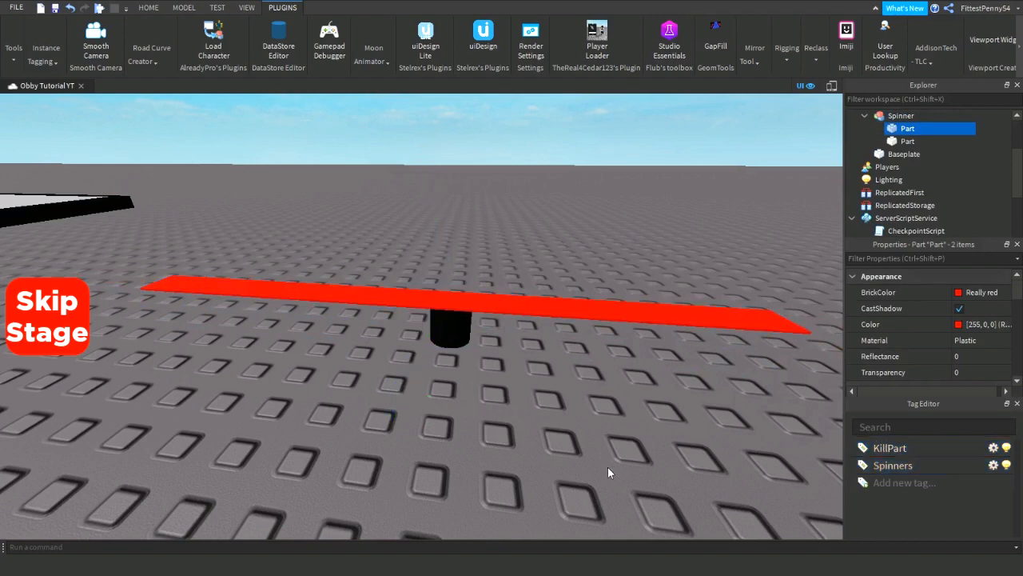
Step: Open the SpinnerPartController script and delete the whole Touched handler inside the for loop
scroll(912, 175, "down", 4)
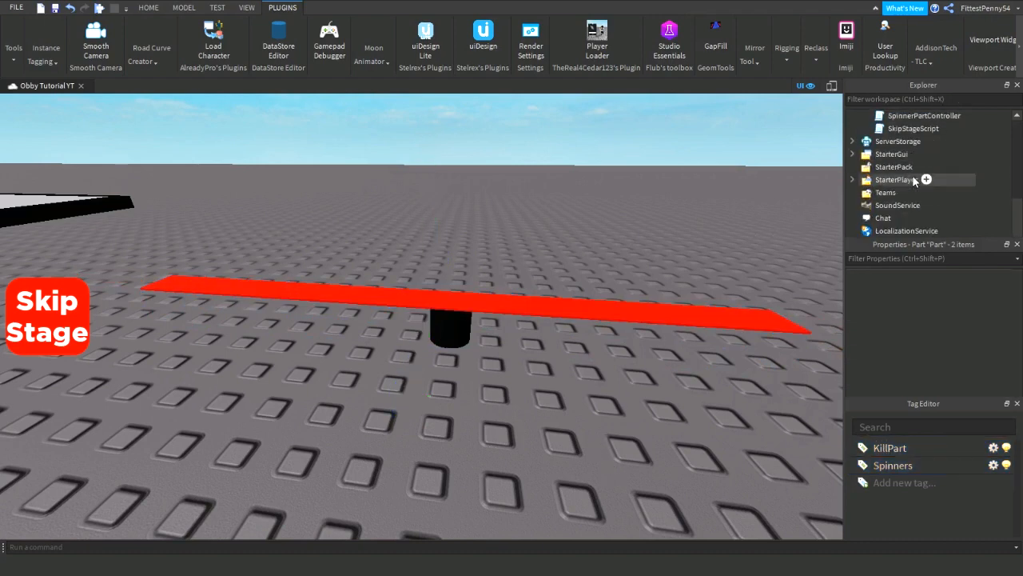
double_click(897, 155)
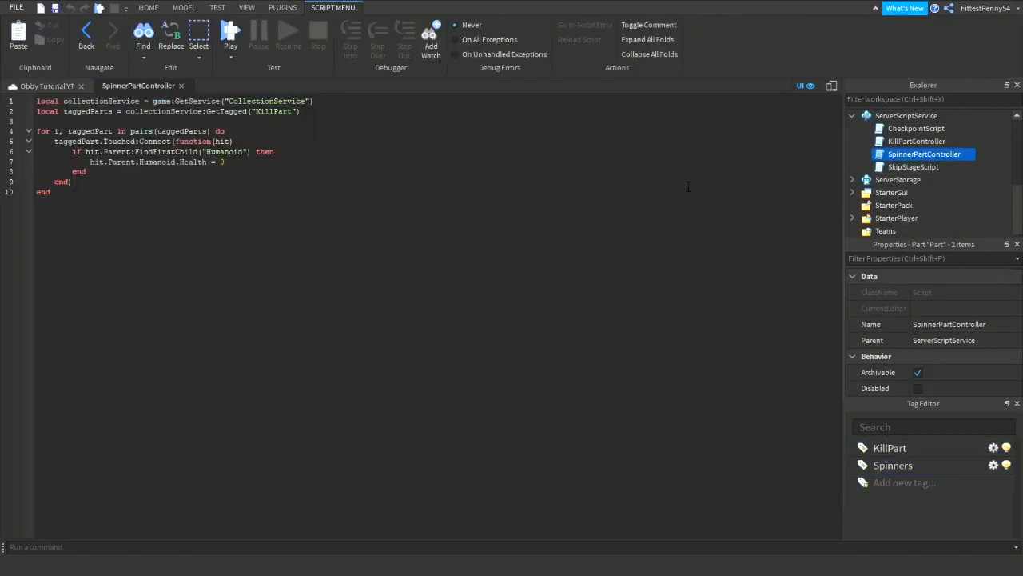
scroll(336, 256, "up", 5, "ctrl")
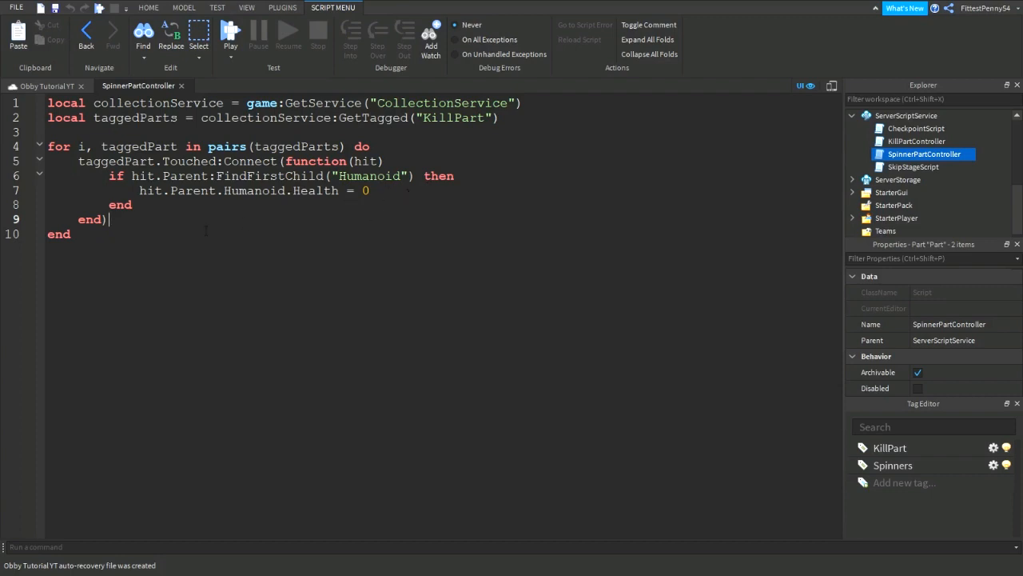
key("BackSpace")
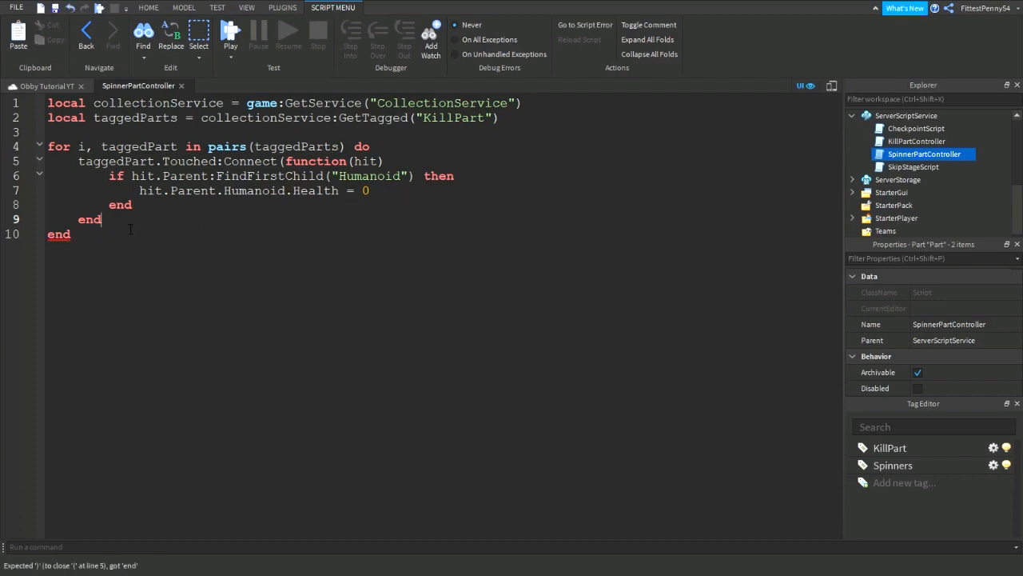
left_click_drag(122, 223, 85, 161)
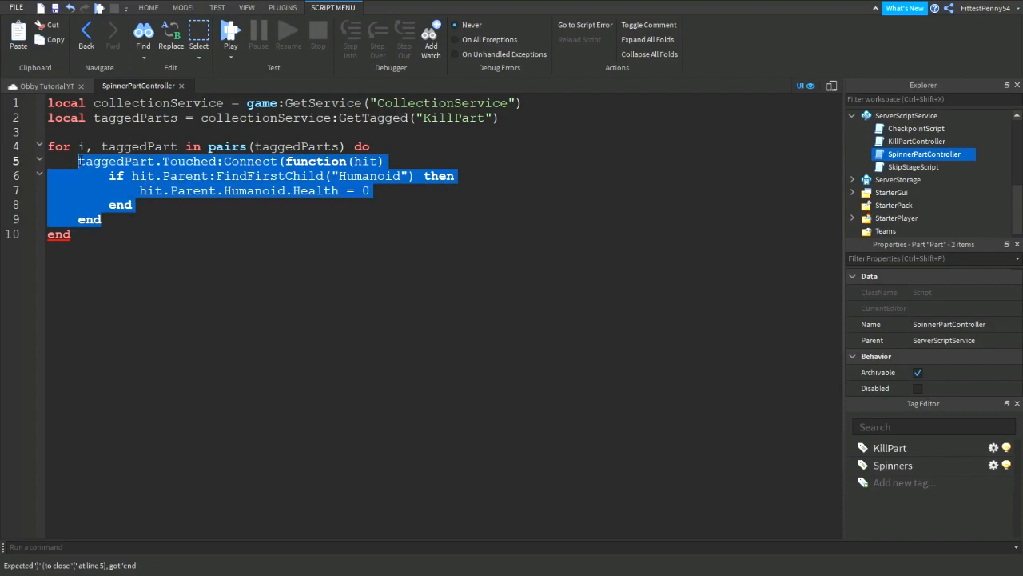
key("BackSpace")
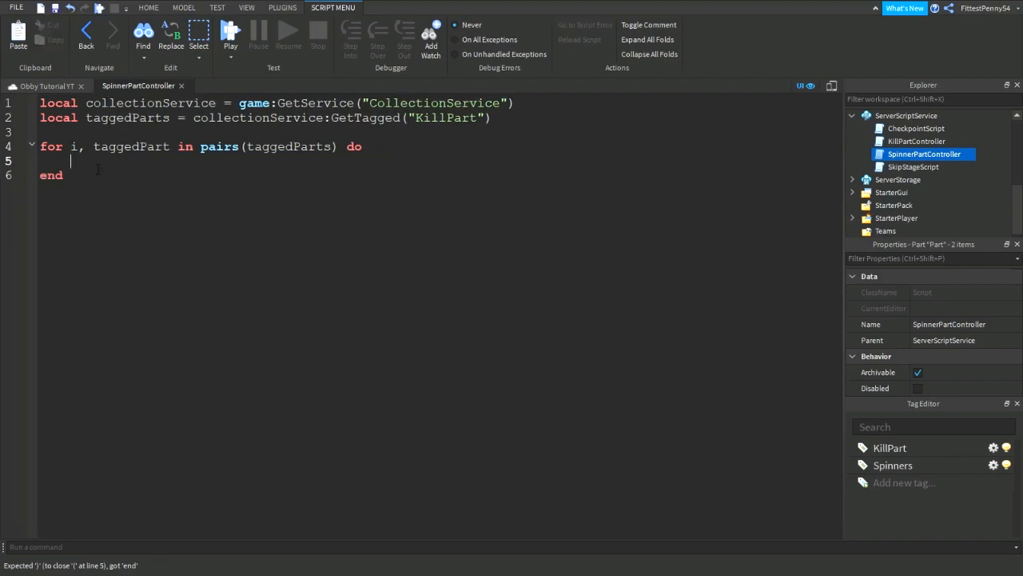
Step: Write a while true do loop that sets taggedPart.CFrame = taggedPart.CFrame * CFrame.fromEulerAnglesXYZ(0,0.1,0) inside the for loop
type("while true do")
key("Return")
type("tag")
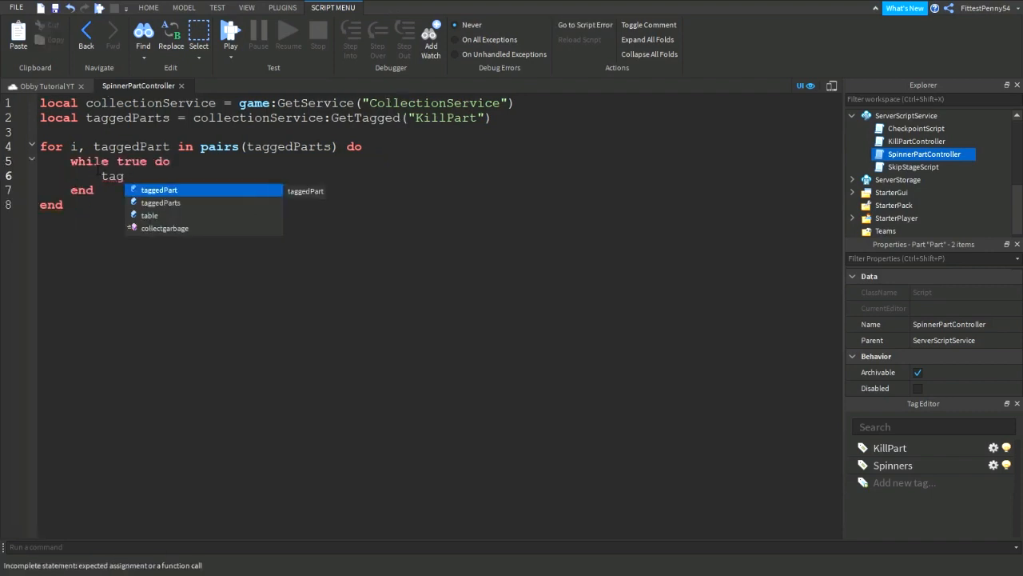
type("gedPart.CFrame = taggedPart")
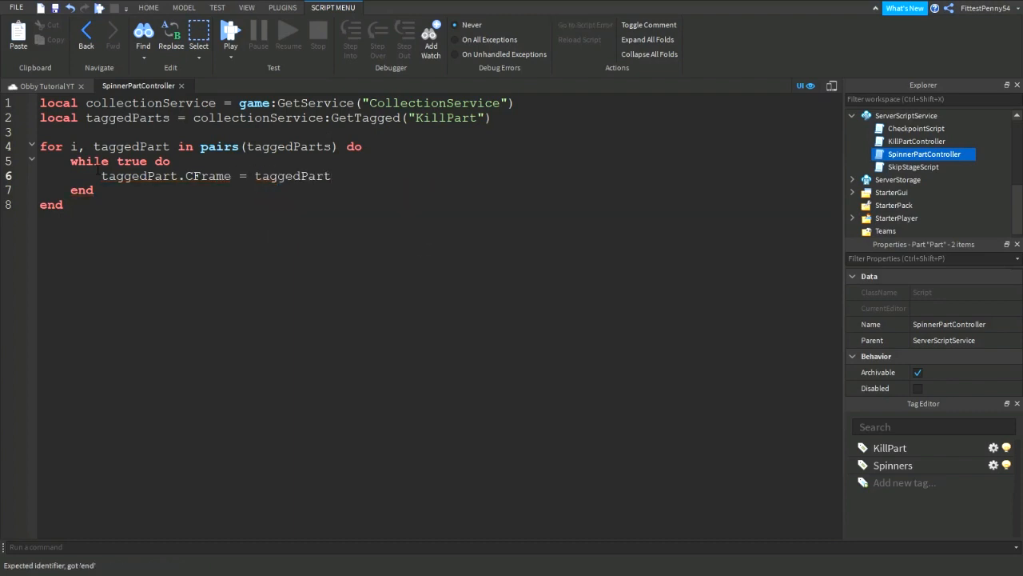
type(".CFrame * CFrame.f")
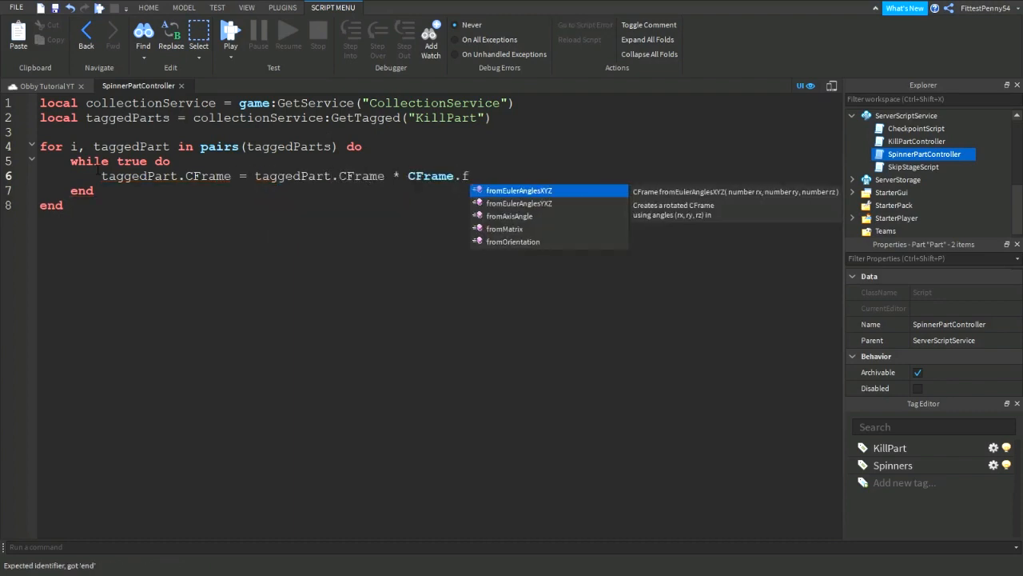
type("romEulerAnglesXYZ(0,0.1,0")
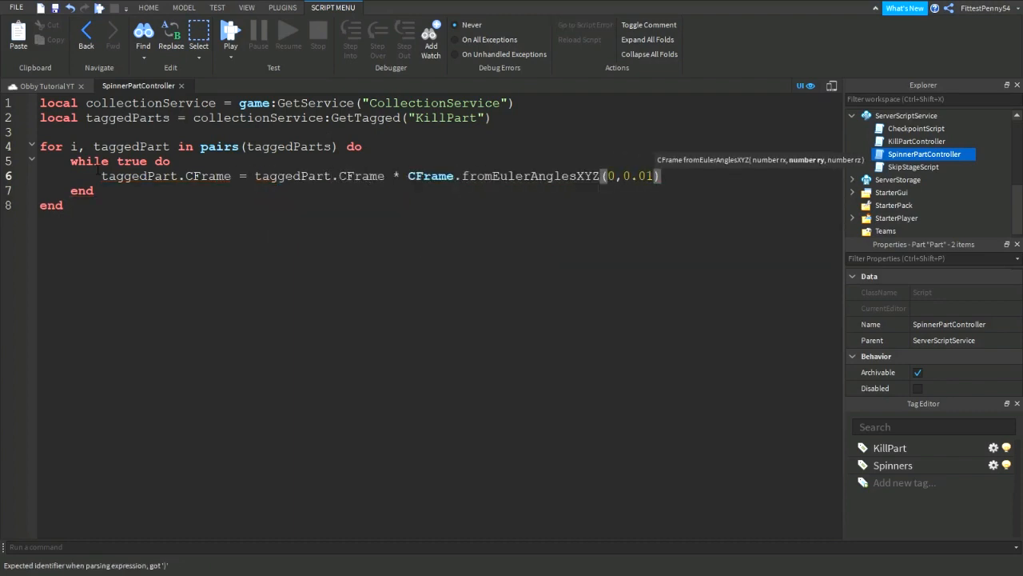
Step: Add wait(0.001) after the rotation line inside the while loop and close the script
key("End")
key("Return")
type("wait(0.001)")
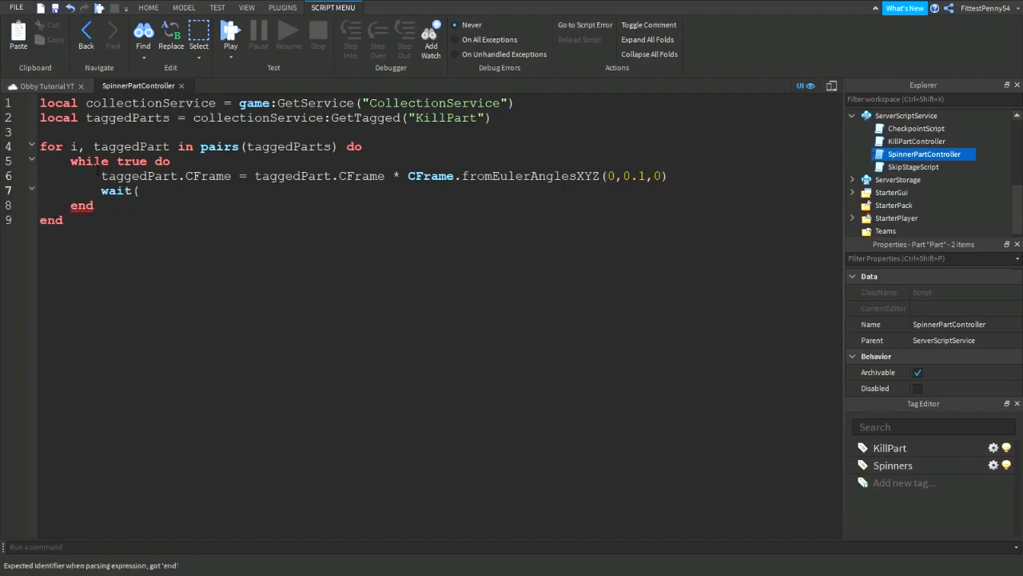
left_click(183, 86)
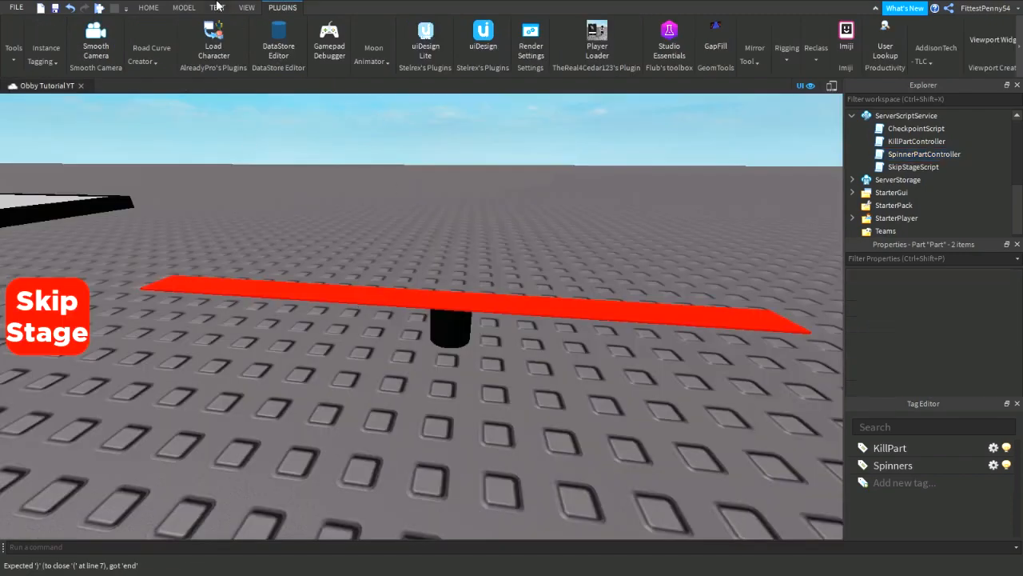
Step: Playtest the obby from the current camera location and walk the character around near the spinner
left_click(173, 7)
scroll(444, 199, "down", 3)
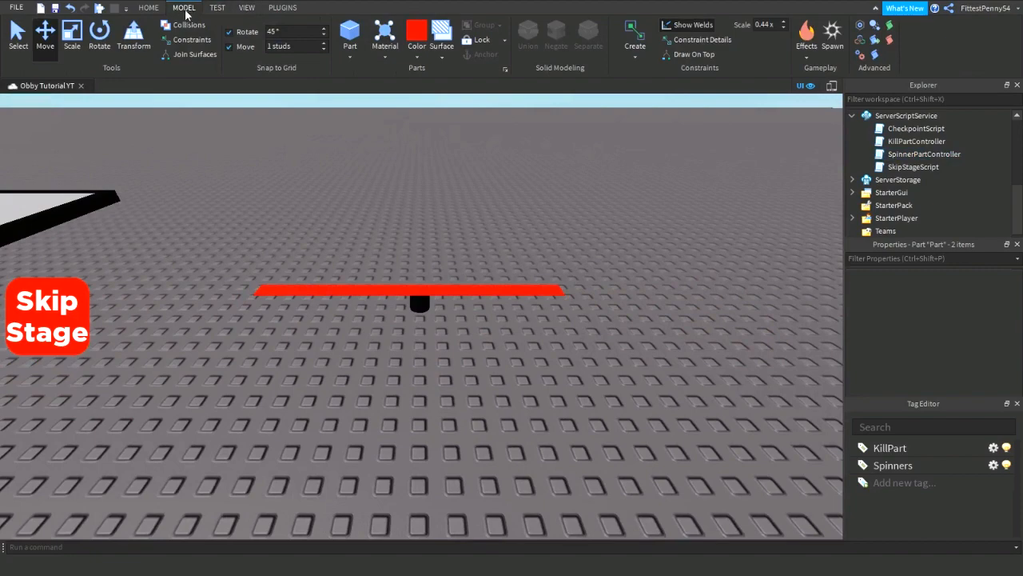
left_click(148, 7)
left_click(537, 57)
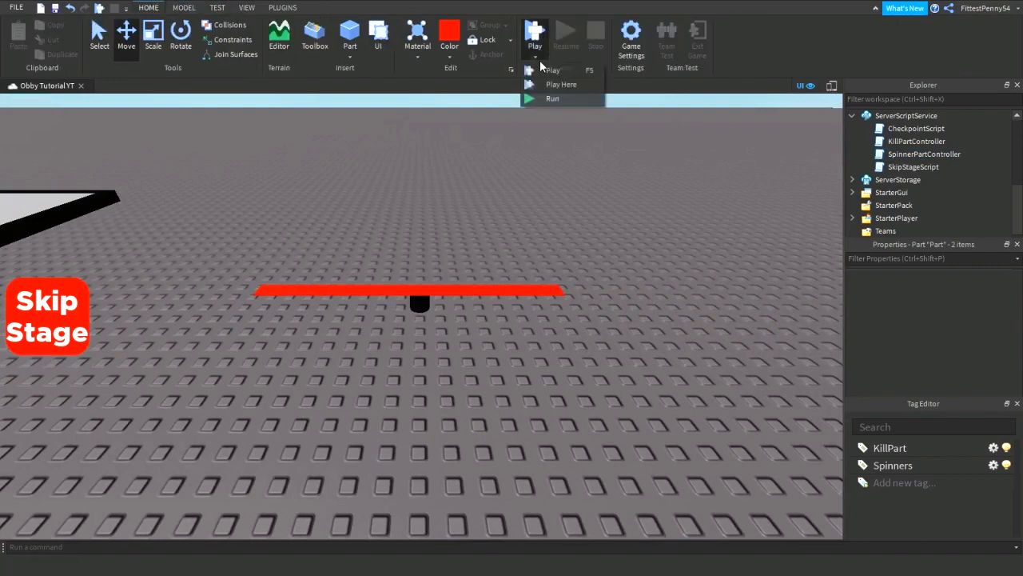
left_click(560, 84)
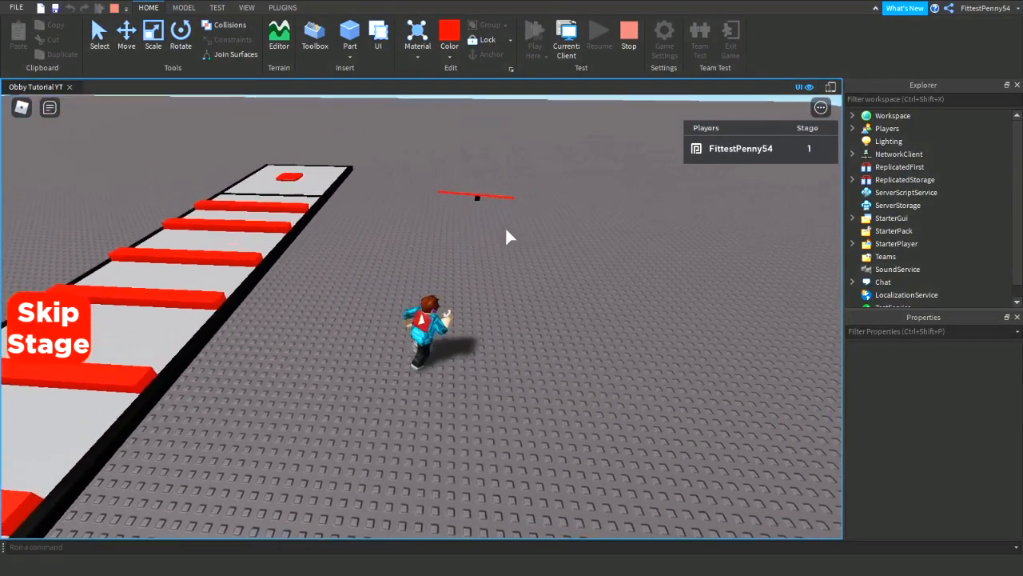
key("w")
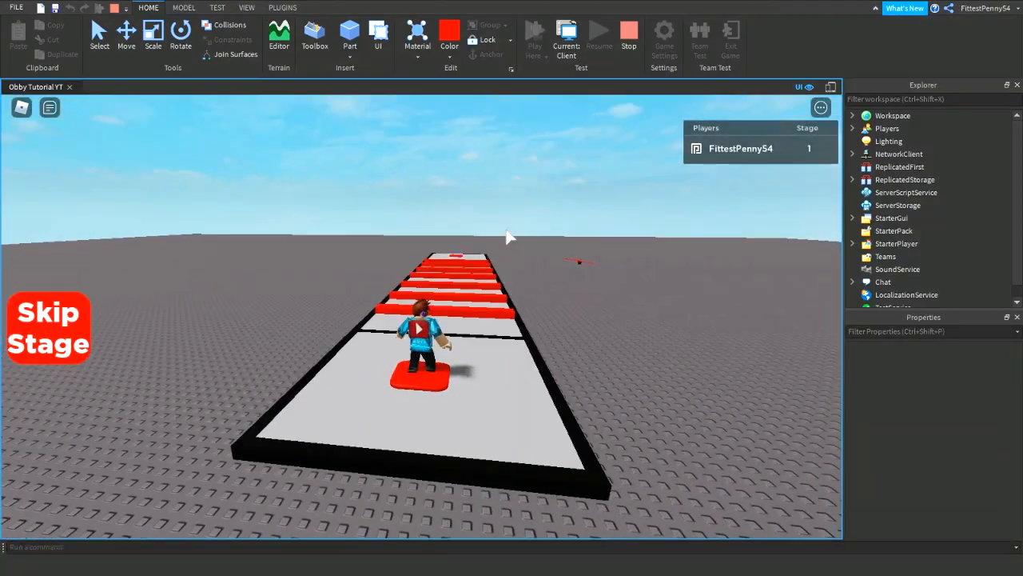
key("d")
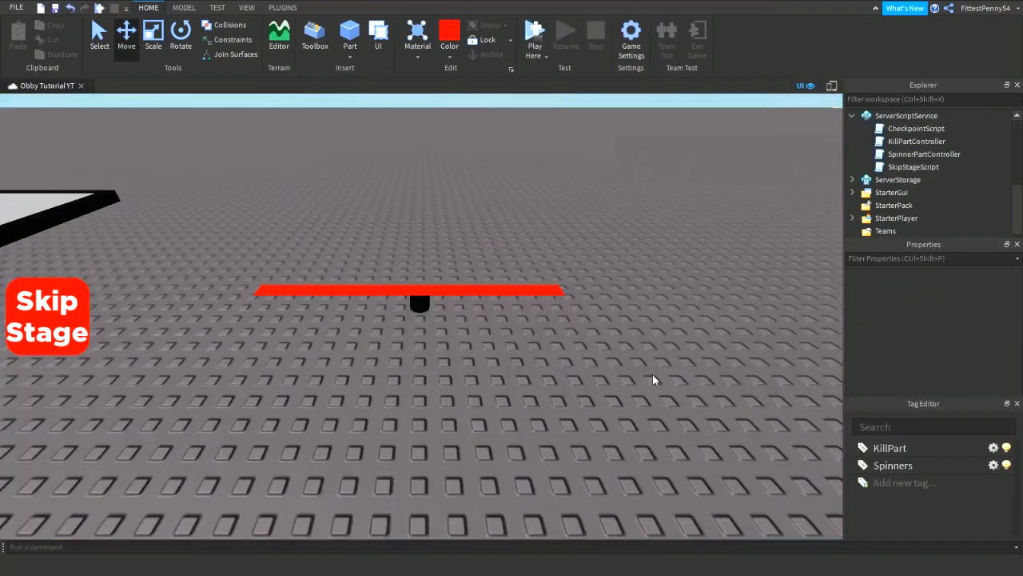
right_click_drag(653, 374, 620, 388)
scroll(619, 388, "down", 4)
scroll(620, 388, "up", 2)
scroll(798, 378, "down", 3)
right_click_drag(718, 387, 718, 388)
right_click(719, 388)
left_click(760, 357)
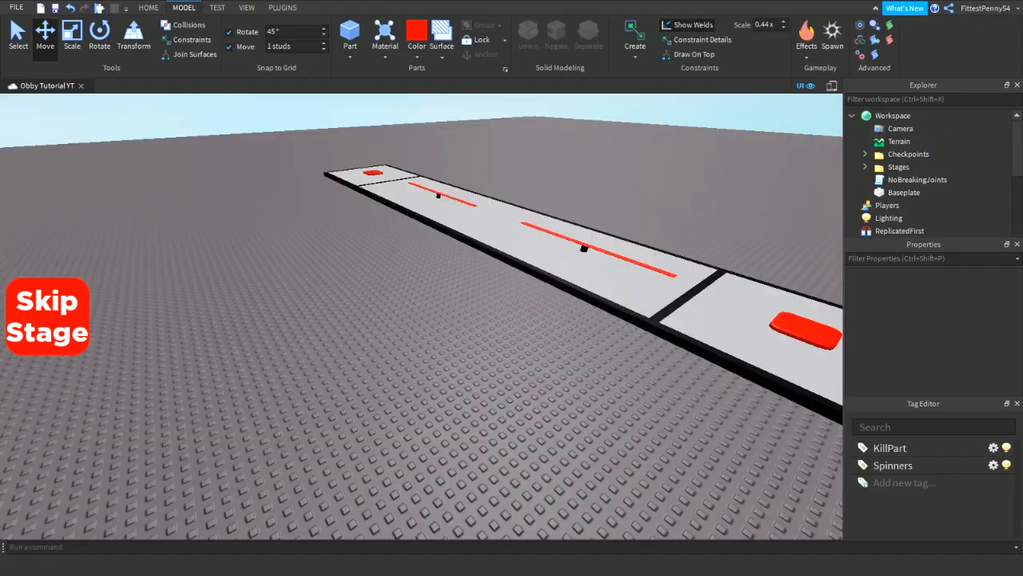
Step: Examine the layout of the second stage with its spinners and the checkpoint joining it to the kill-bar stage
right_click_drag(401, 323, 401, 323)
key("w")
right_click_drag(532, 304, 533, 305)
key("s")
key("w")
right_click_drag(511, 382, 476, 234)
key("w")
key("s")
key("s")
key("w")
scroll(472, 400, "up", 5)
scroll(473, 402, "down", 8)
scroll(476, 234, "up", 5)
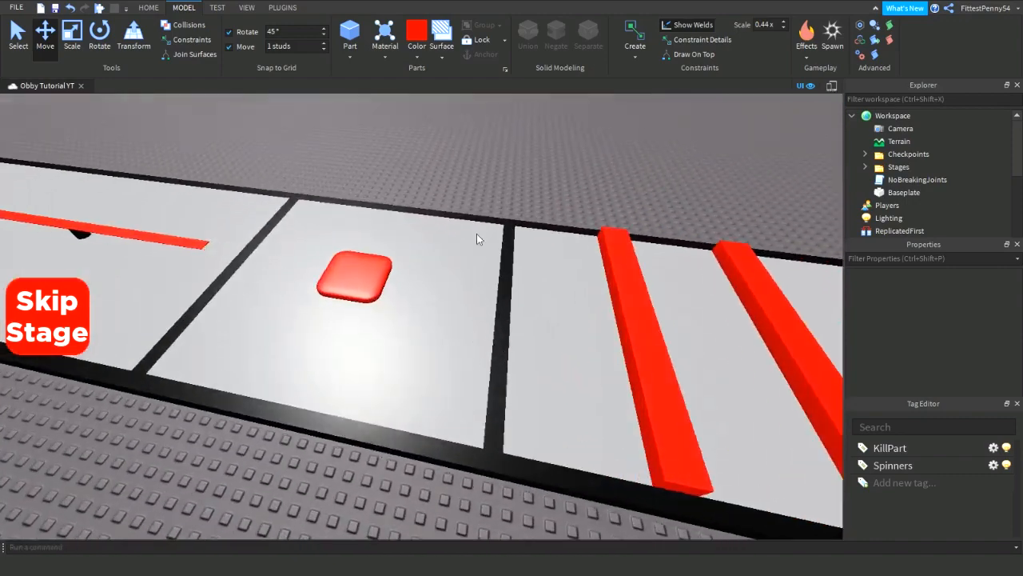
Step: Playtest the obby from the area around the checkpoint between the two stages
scroll(476, 239, "down", 5)
left_click(164, 9)
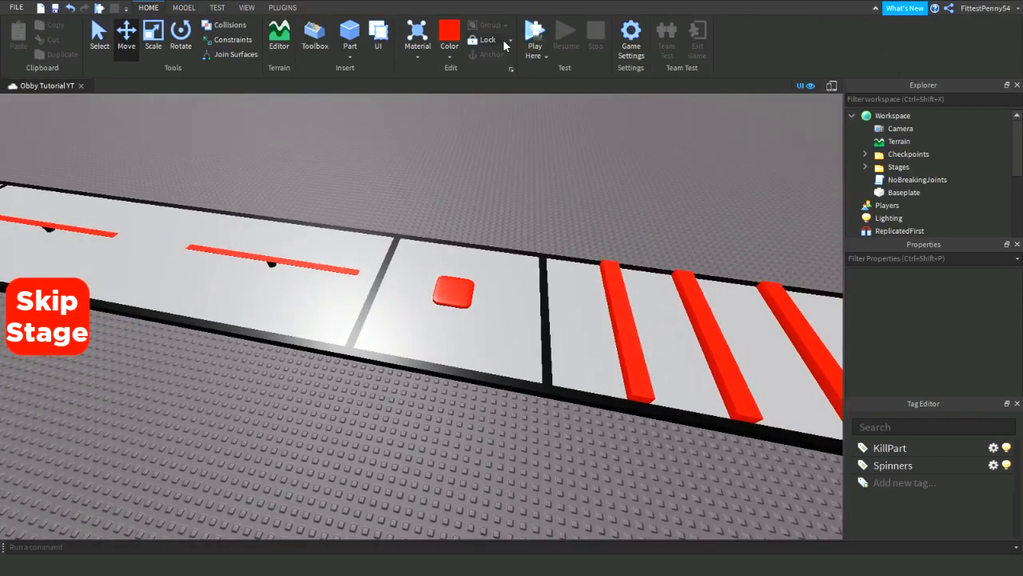
left_click(534, 31)
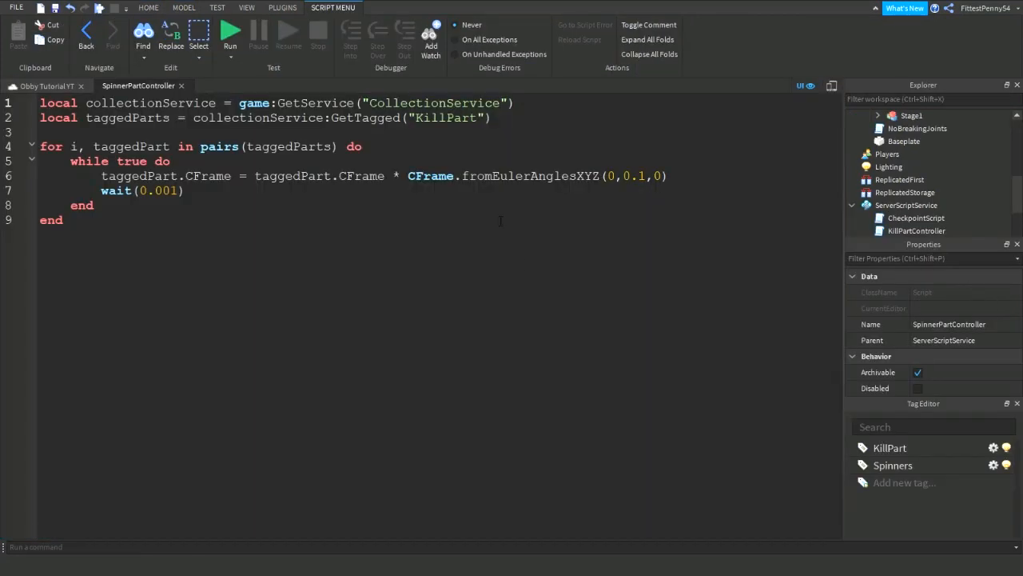
Step: Replace the KillPart tag name in the GetTagged call of SpinnerPartController with Spinners and close the script
key("ctrl+c")
left_click(501, 221)
scroll(902, 191, "down", 3)
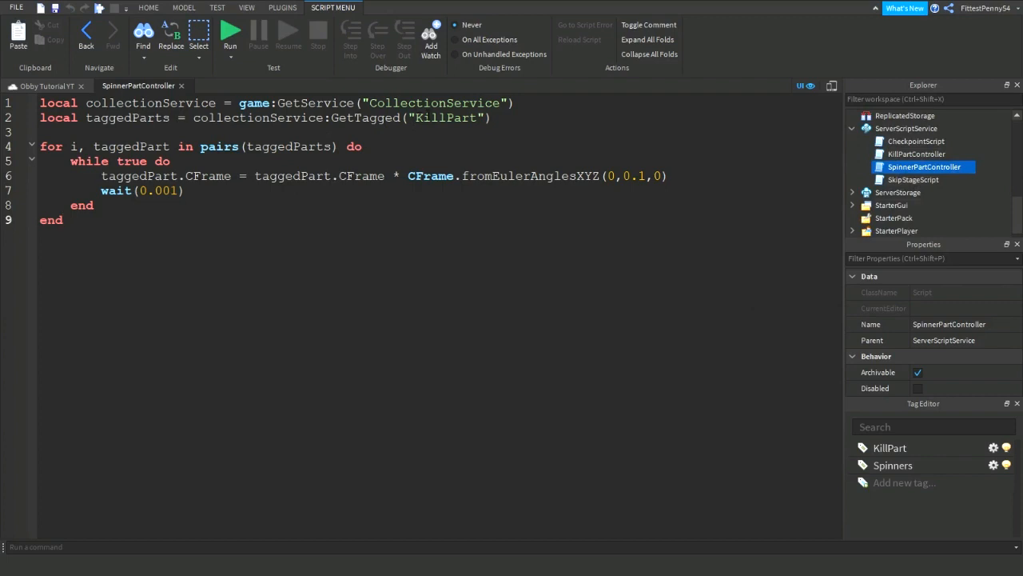
double_click(454, 121)
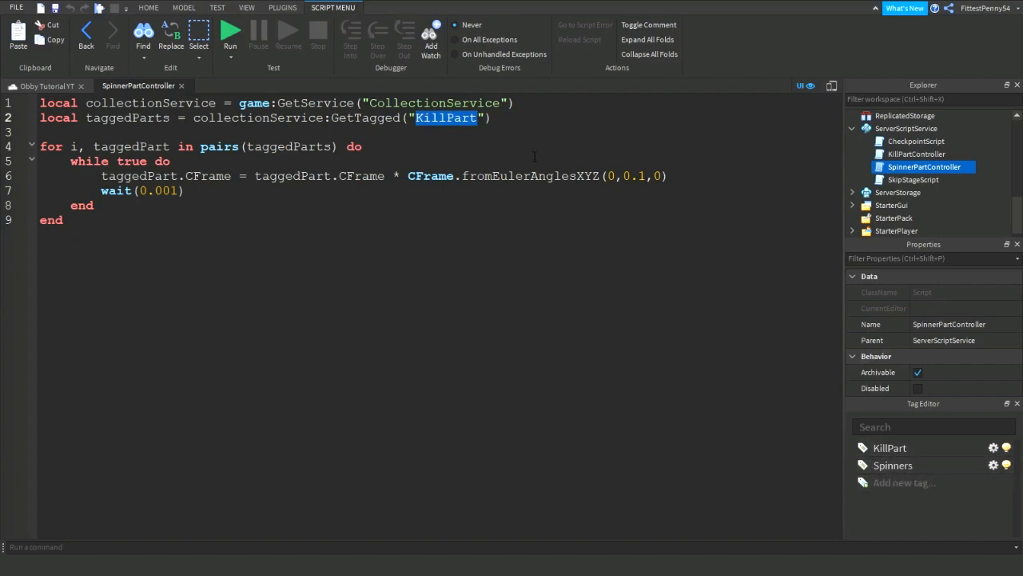
type("Spi")
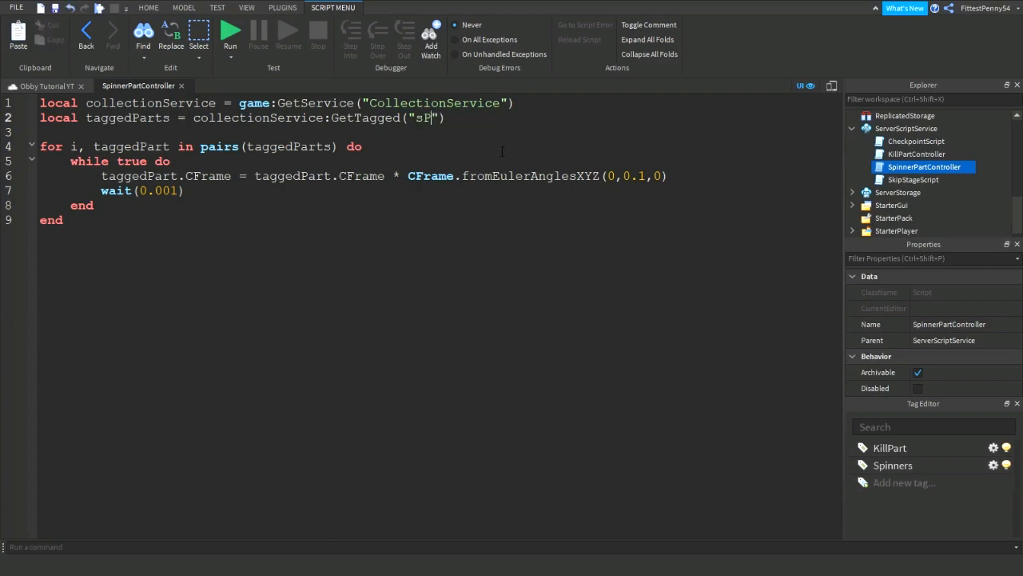
key("BackSpace")
key("BackSpace")
key("BackSpace")
type("Spih")
key("BackSpace")
type("nners")
left_click(182, 86)
Step: Duplicate the Spinner model inside Stage2 and move the copy along the length of the stage floor
left_click(335, 190)
key("w")
right_click_drag(335, 190, 338, 187)
key("s")
key("w")
key("a")
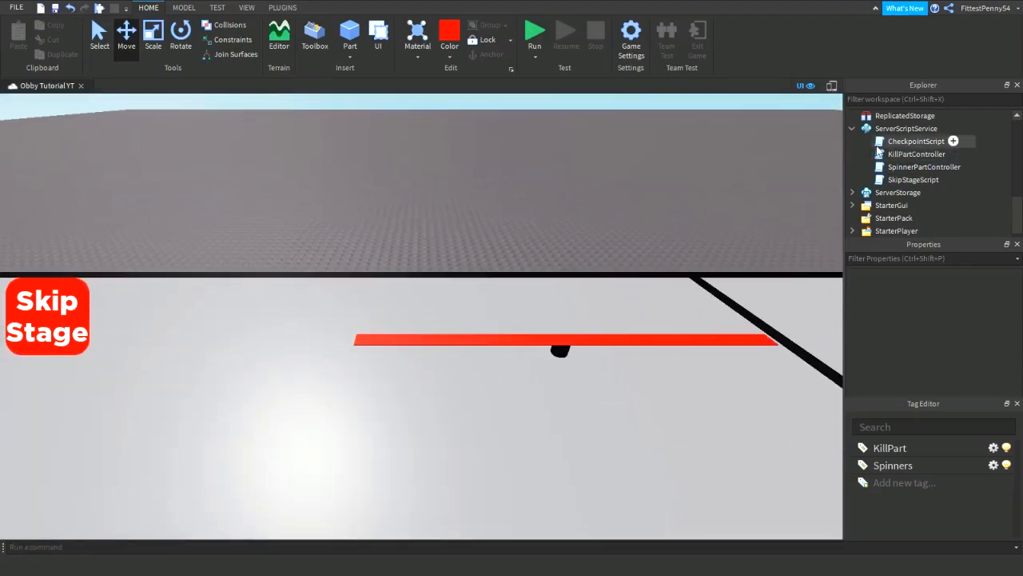
left_click(852, 129)
scroll(888, 179, "up", 5)
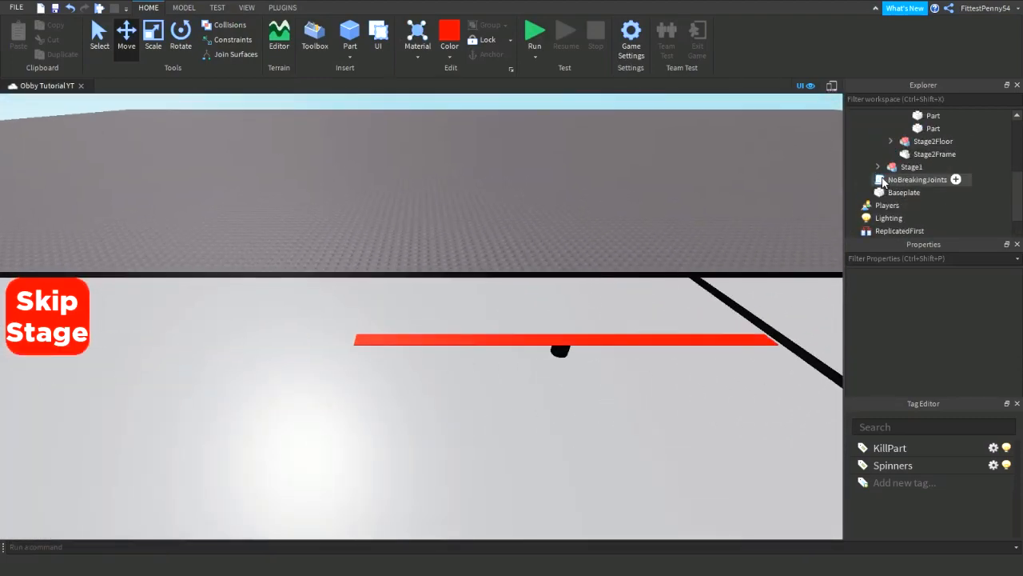
left_click(890, 179)
left_click(926, 179)
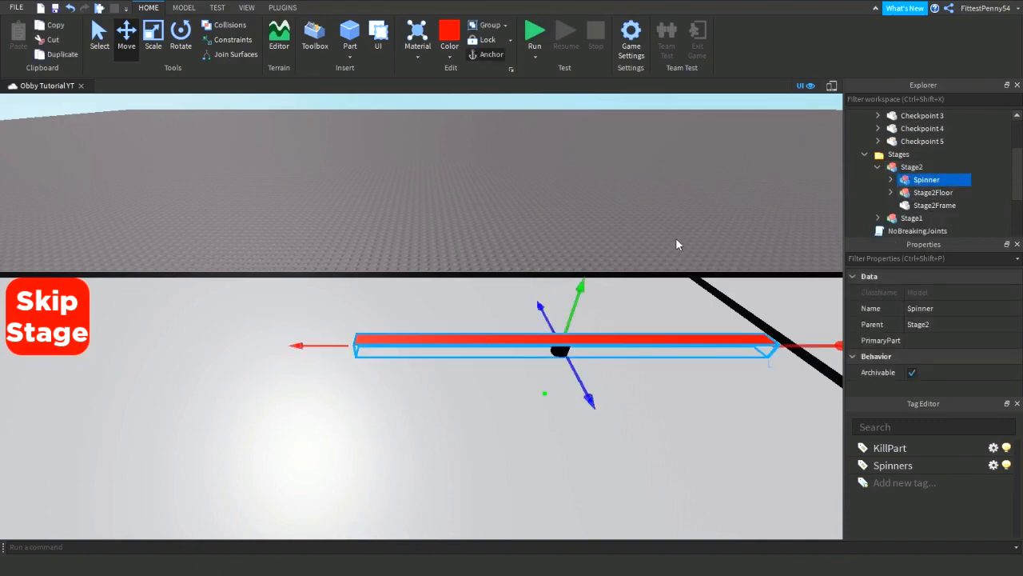
key("ctrl+d")
left_click_drag(782, 345, 481, 334)
Step: Start a playtest with Play Here from the beginning of the kill-bar stage
key("s")
key("a")
key("d")
left_click(523, 259)
key("w")
right_click_drag(523, 260, 555, 185)
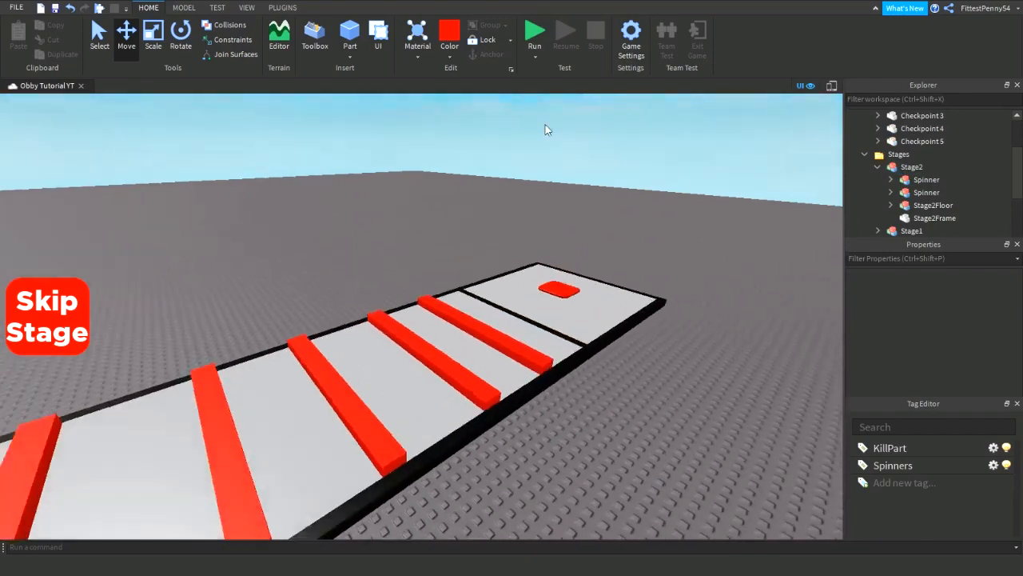
key("s")
left_click(534, 56)
left_click(555, 84)
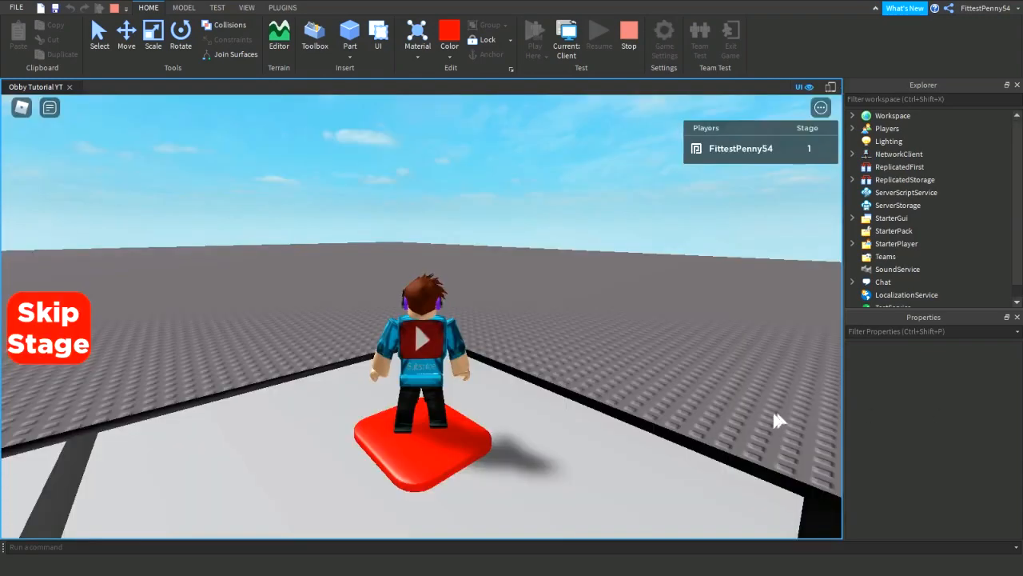
Step: Playtest Stage1 by running and jumping over its red kill bars up to the next checkpoint
right_click_drag(774, 413, 539, 330)
key("w")
scroll(539, 330, "down", 2)
key("w")
key("w")
key("space")
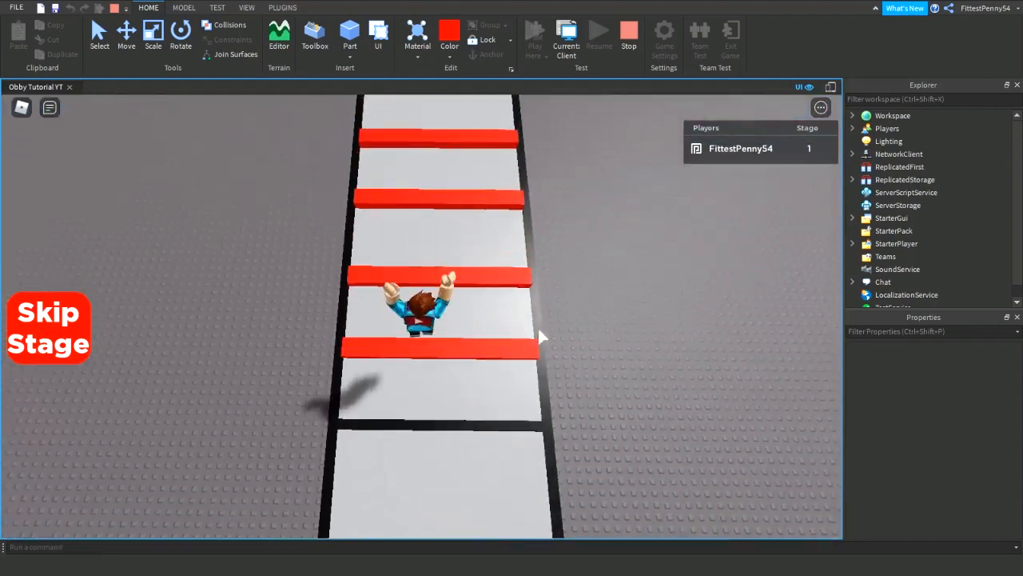
key("w")
key("space")
key("space")
key("space")
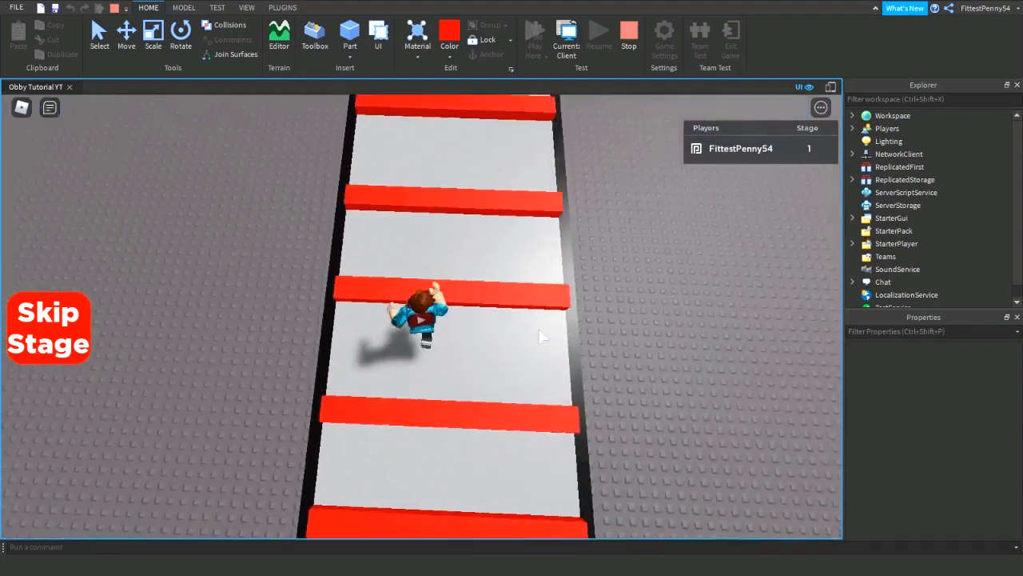
key("w")
key("space")
key("space")
key("space")
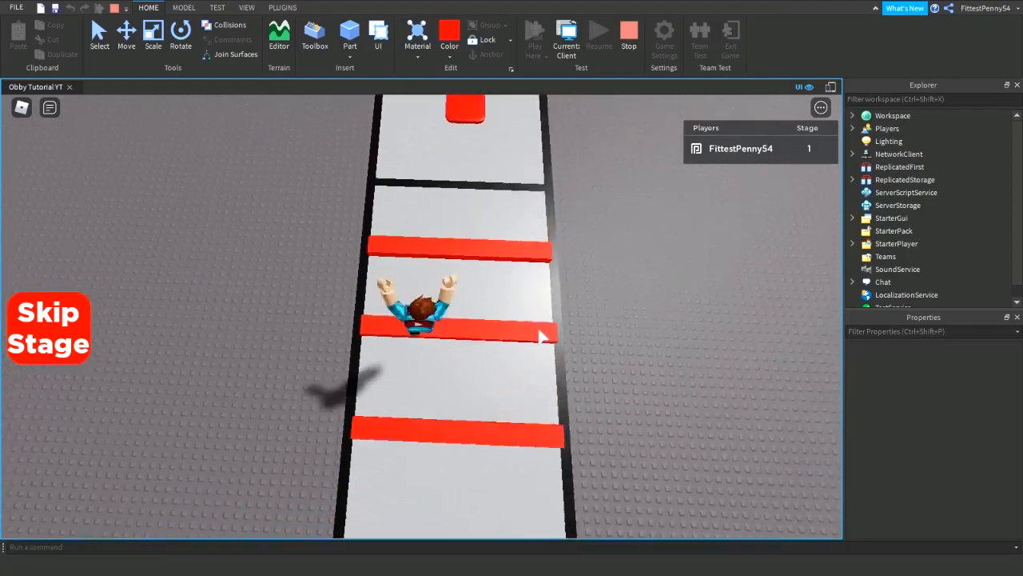
right_click_drag(539, 330, 539, 330)
key("w")
key("space")
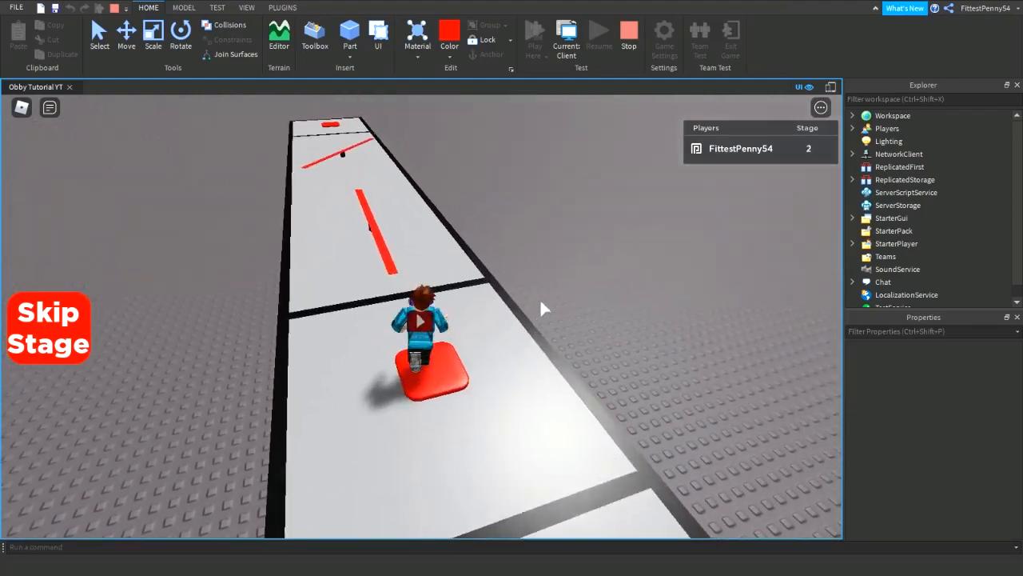
Step: Playtest Stage2 by running from its starting checkpoint toward the two spinning bars and jumping over them
key("w")
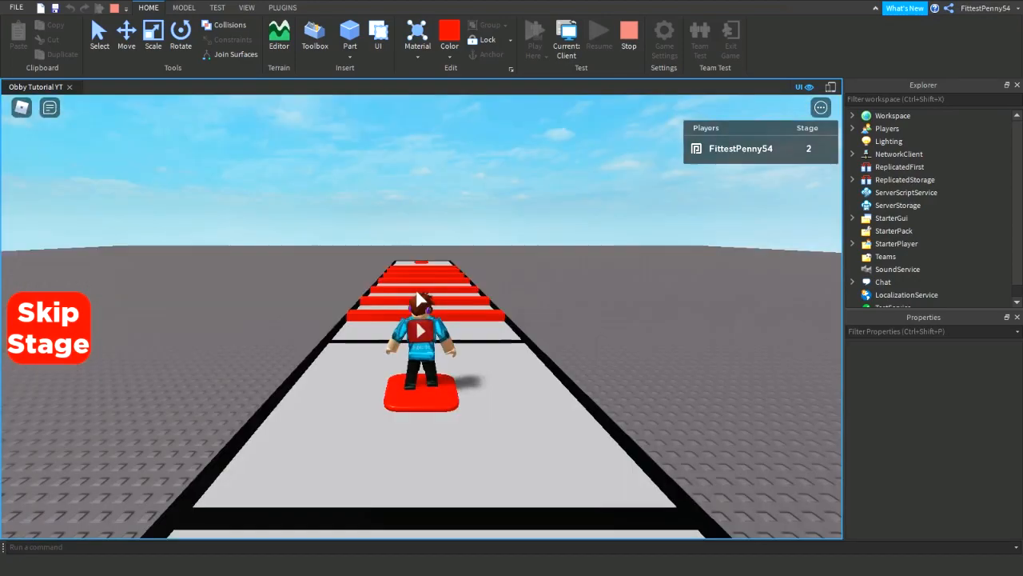
right_click_drag(417, 299, 455, 279)
key("w")
key("w")
key("w")
right_click_drag(565, 299, 564, 303)
key("w")
key("space")
key("space")
key("w")
key("space")
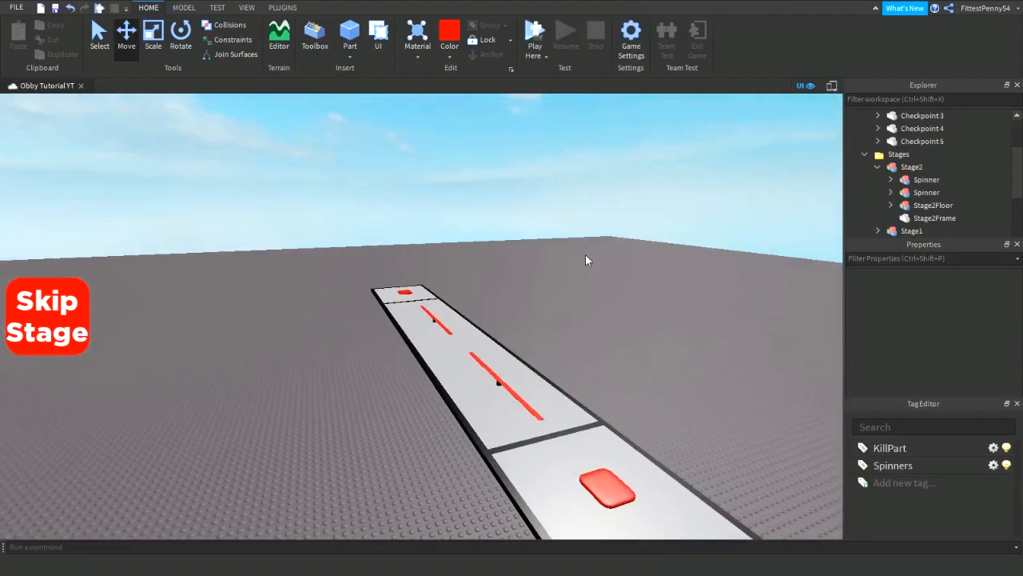
key("w")
right_click_drag(585, 254, 589, 257)
key("s")
scroll(796, 217, "up", 1)
scroll(795, 217, "up", 1)
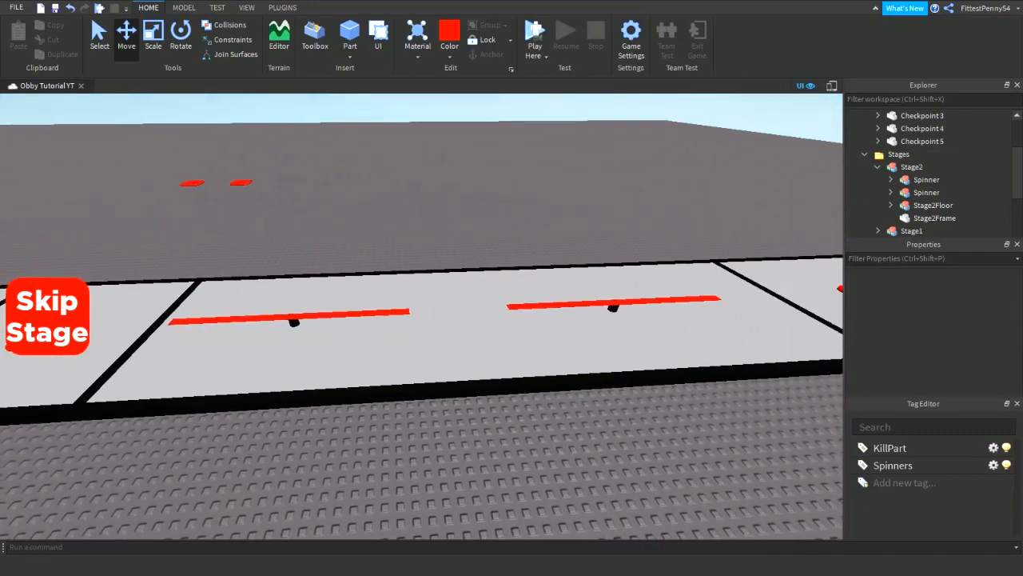
key("a")
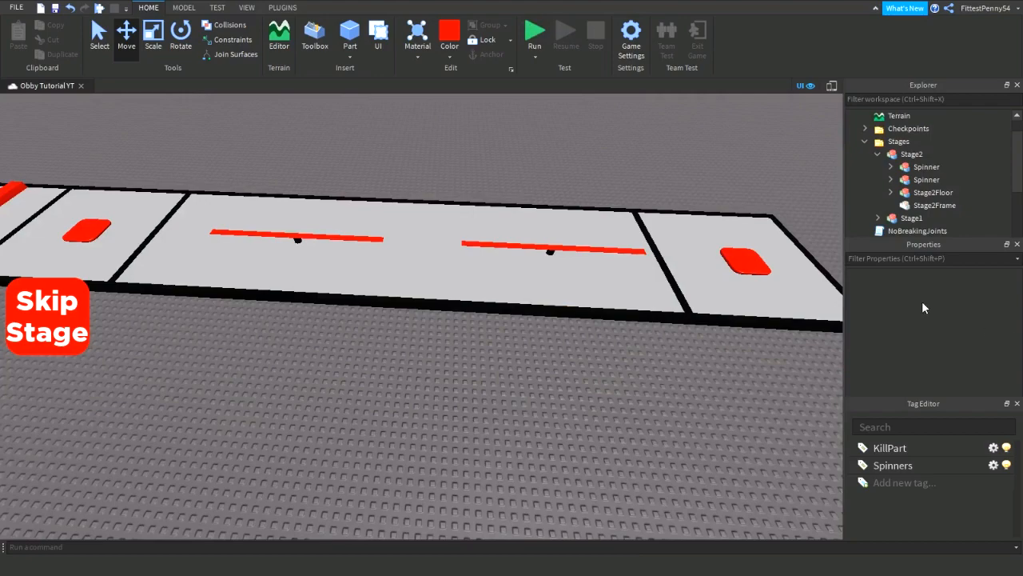
scroll(627, 390, "up", 5)
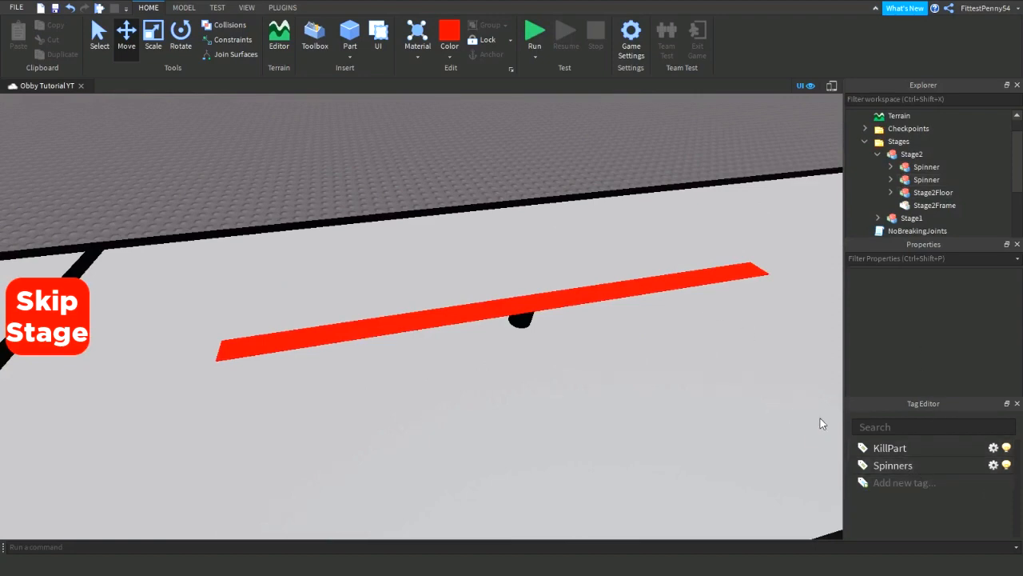
Step: Delete the Spinners tag in the Tag Editor and confirm the deletion
left_click(993, 466)
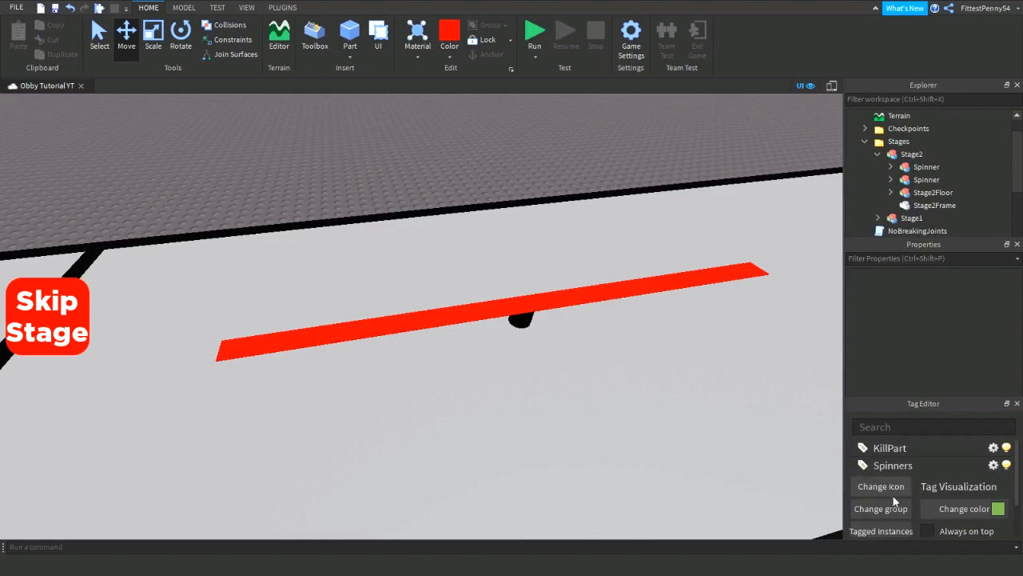
scroll(873, 512, "down", 2)
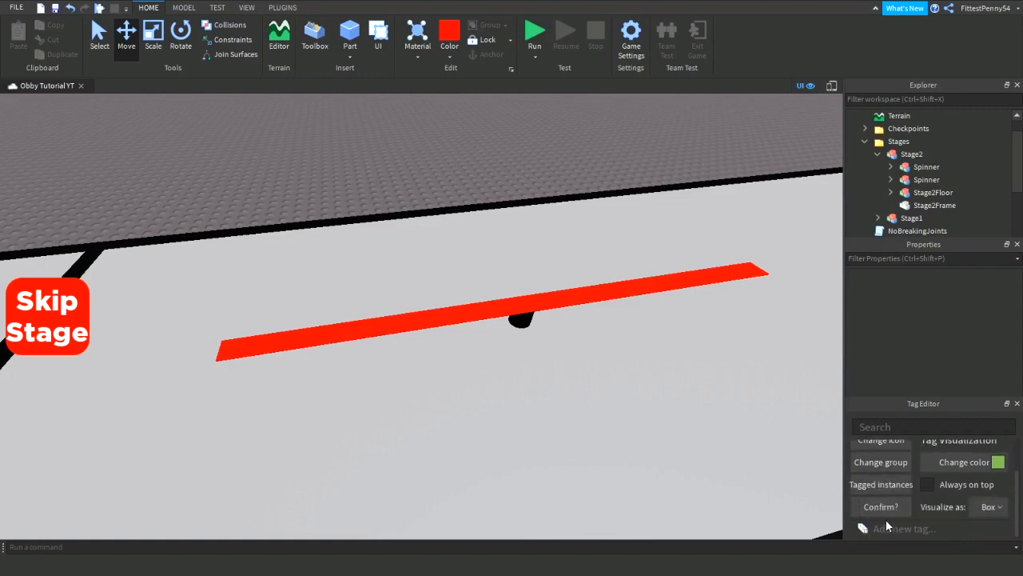
left_click(886, 511)
Step: Delete the SpinnerPartController script from ServerScriptService
scroll(903, 207, "down", 5)
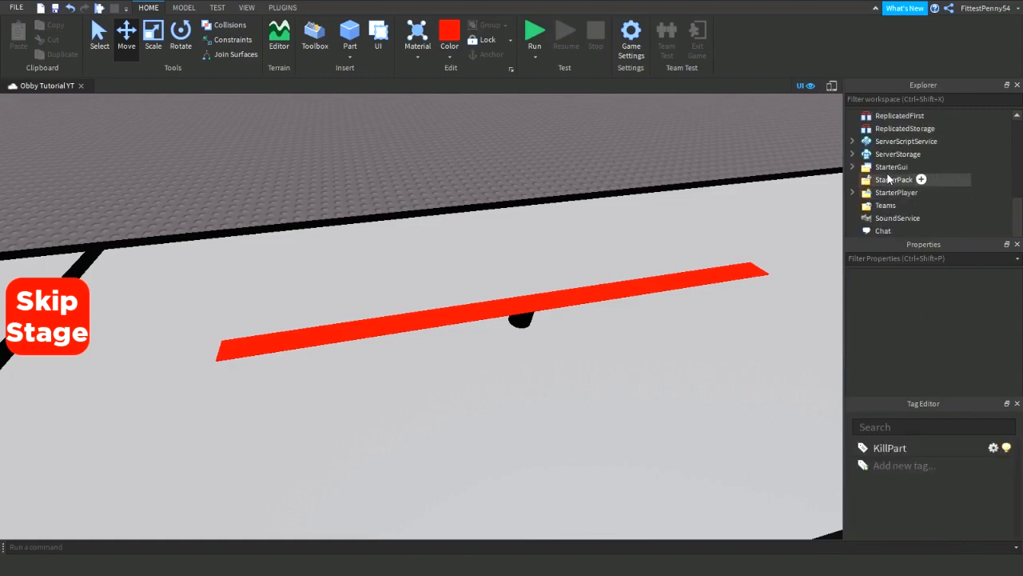
left_click(852, 140)
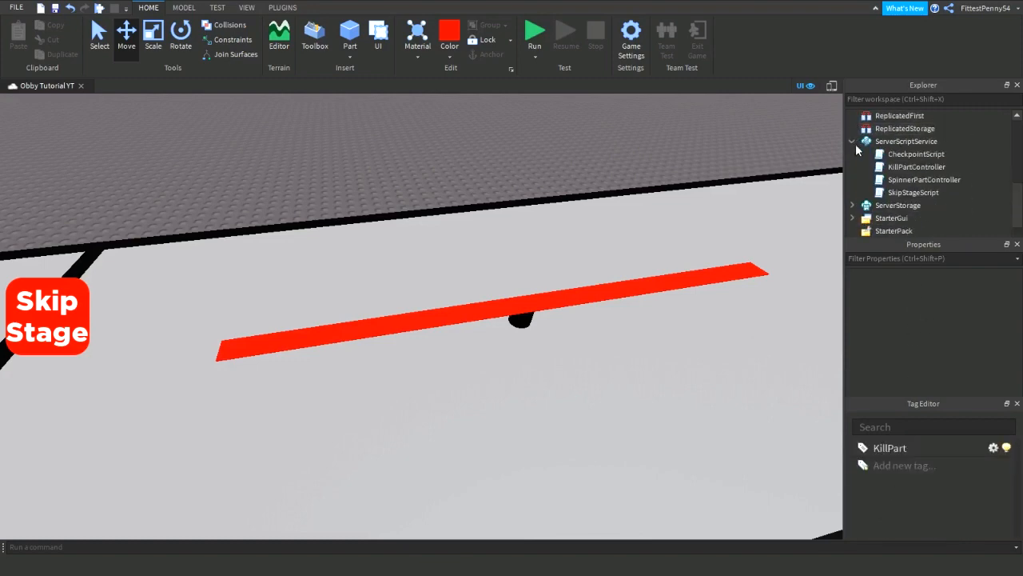
left_click(919, 179)
key("Delete")
Step: Open the Script inside the red bar of the first Spinner in Stage2 and examine its rotation code
right_click_drag(695, 278, 695, 280)
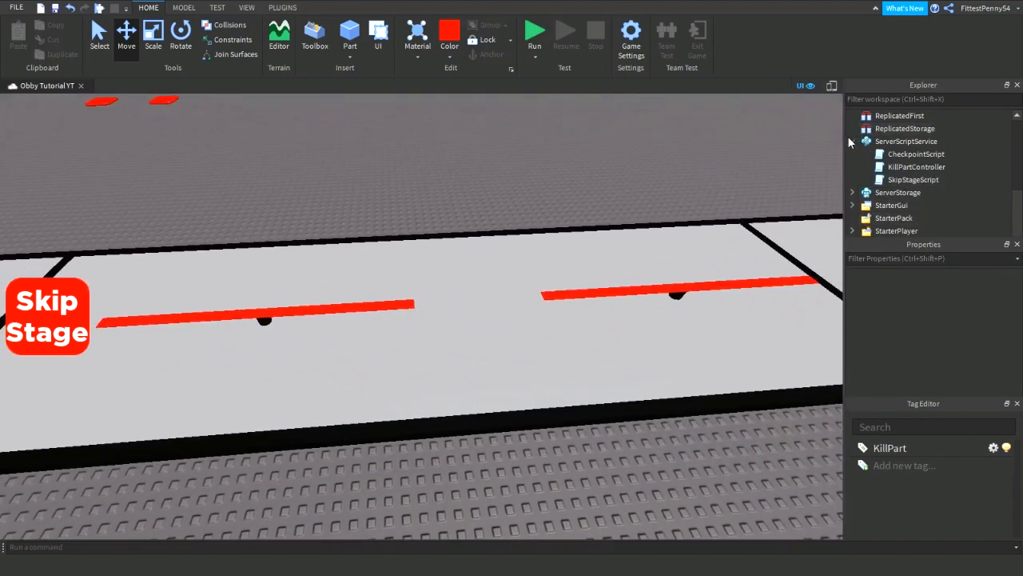
scroll(855, 137, "up", 5)
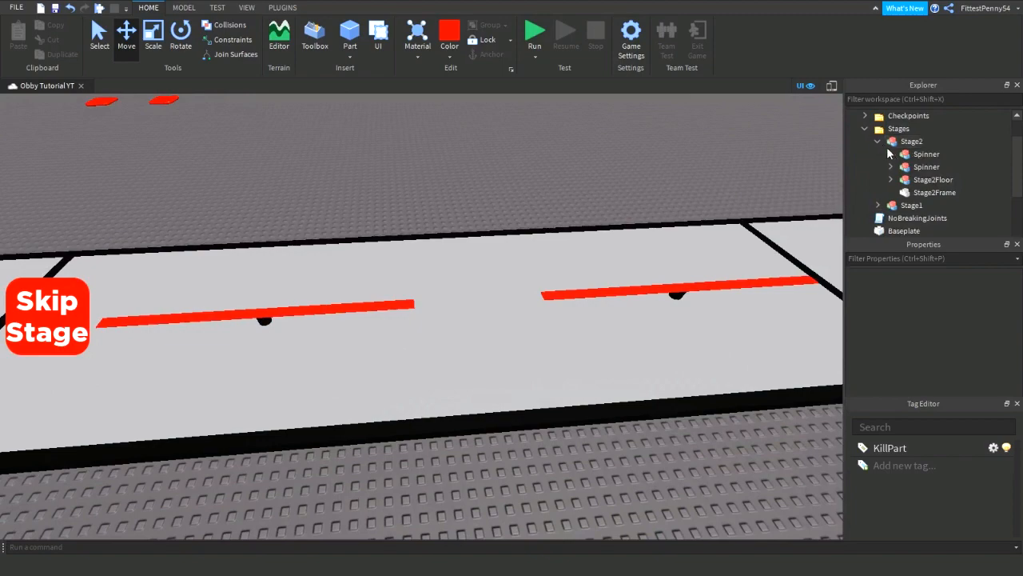
left_click(890, 153)
left_click(928, 179)
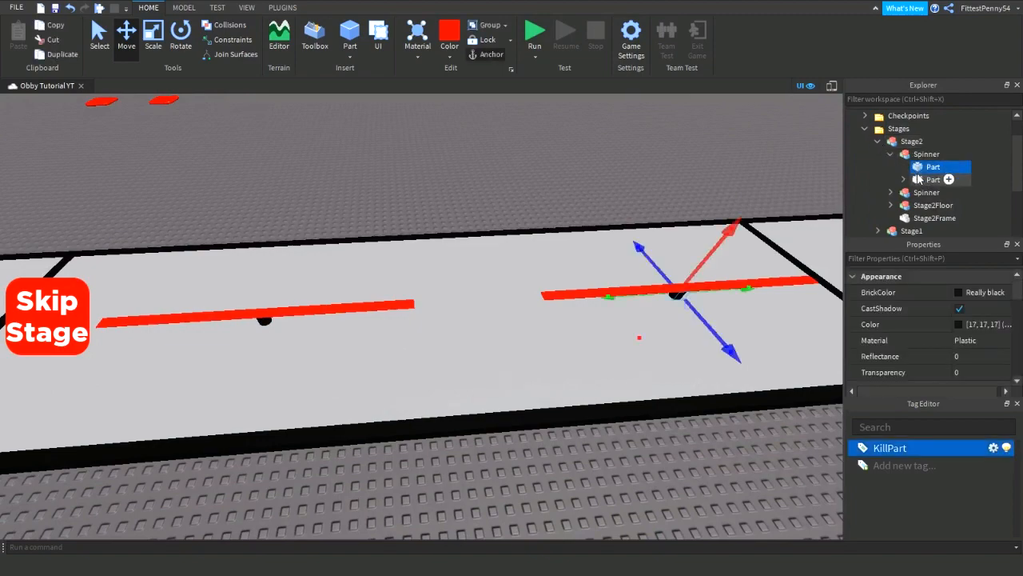
key("f")
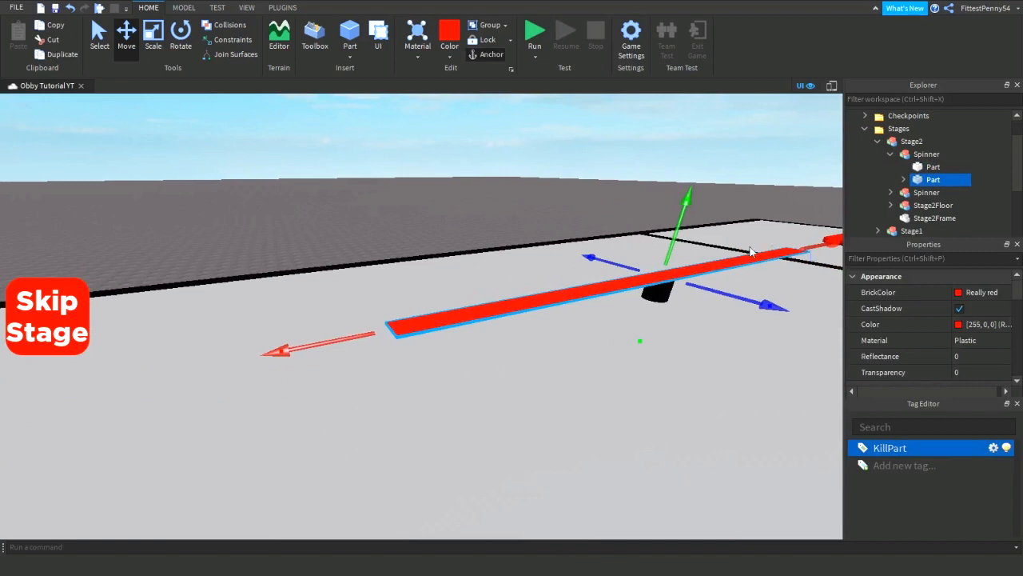
left_click(902, 183)
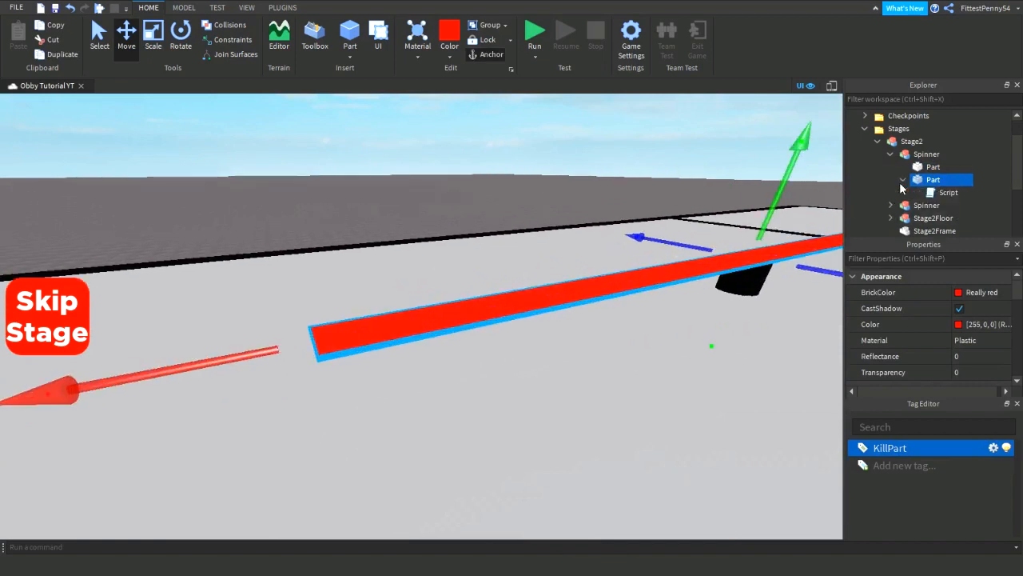
double_click(930, 193)
left_click(664, 200)
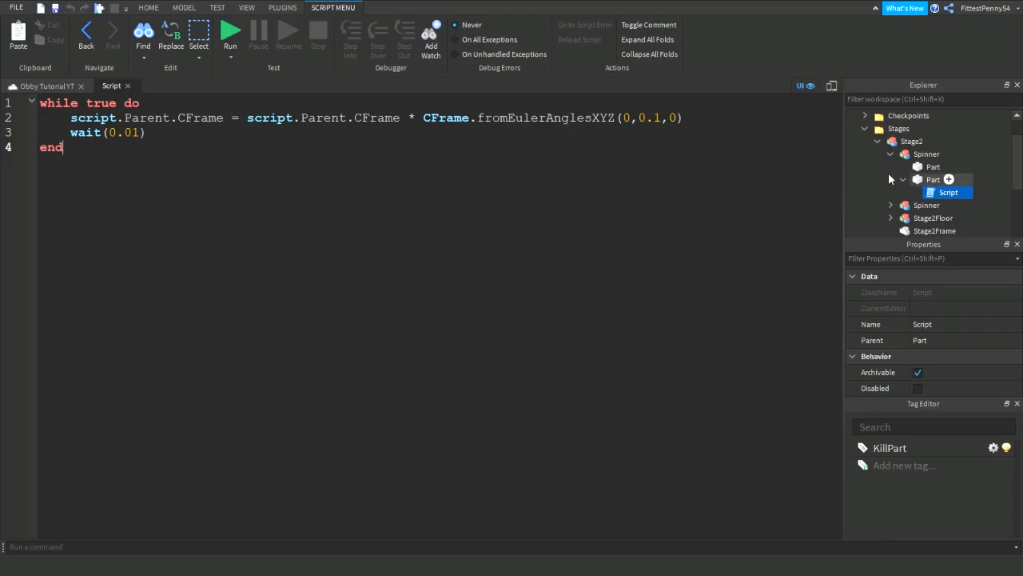
left_click(916, 183)
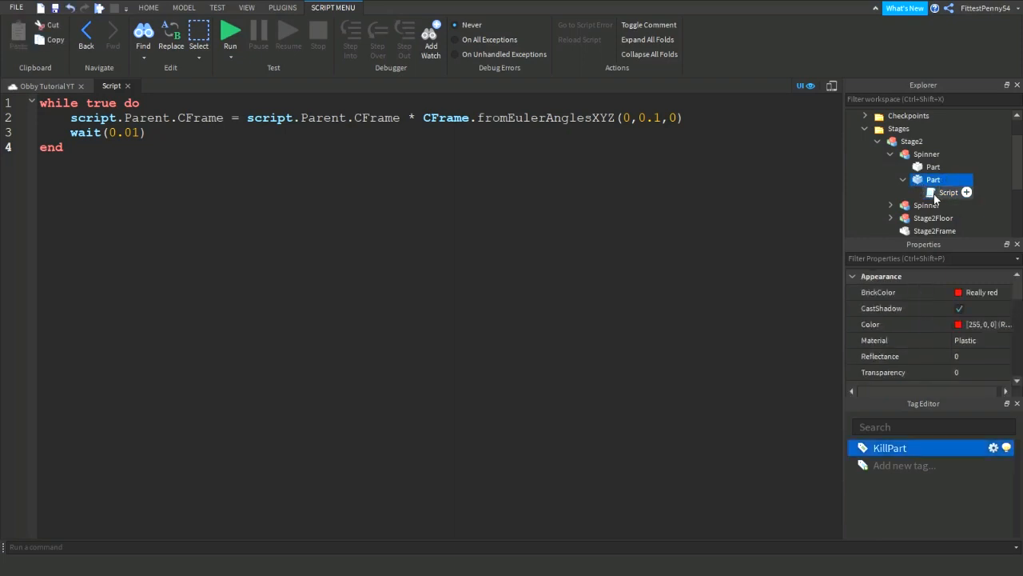
left_click(279, 132)
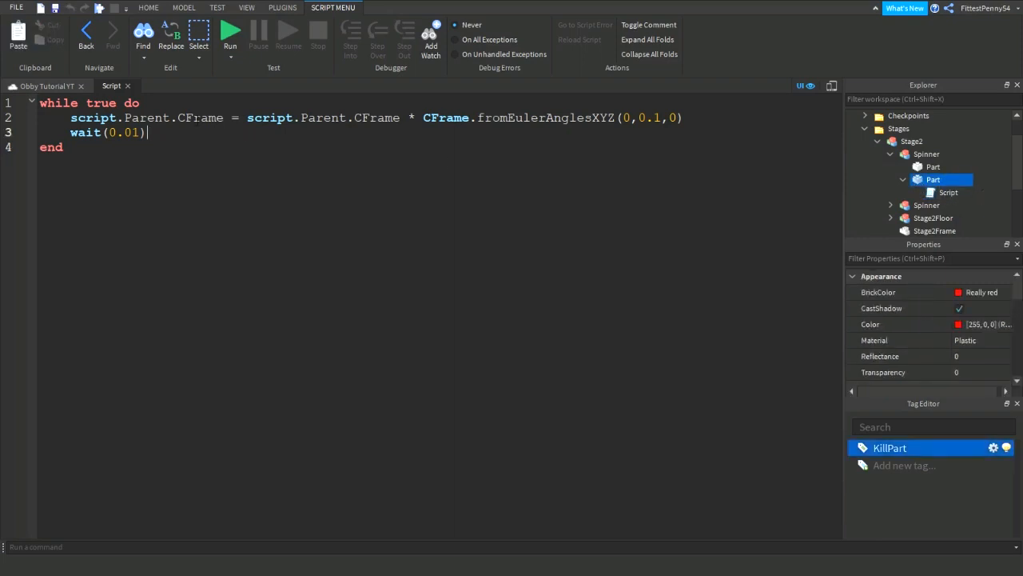
Step: Close the bar's rotation script and collapse the Spinner, Stage2 and Stages levels in the Explorer
left_click(128, 85)
left_click(902, 179)
left_click(891, 154)
left_click(878, 141)
left_click(864, 127)
left_click(359, 250)
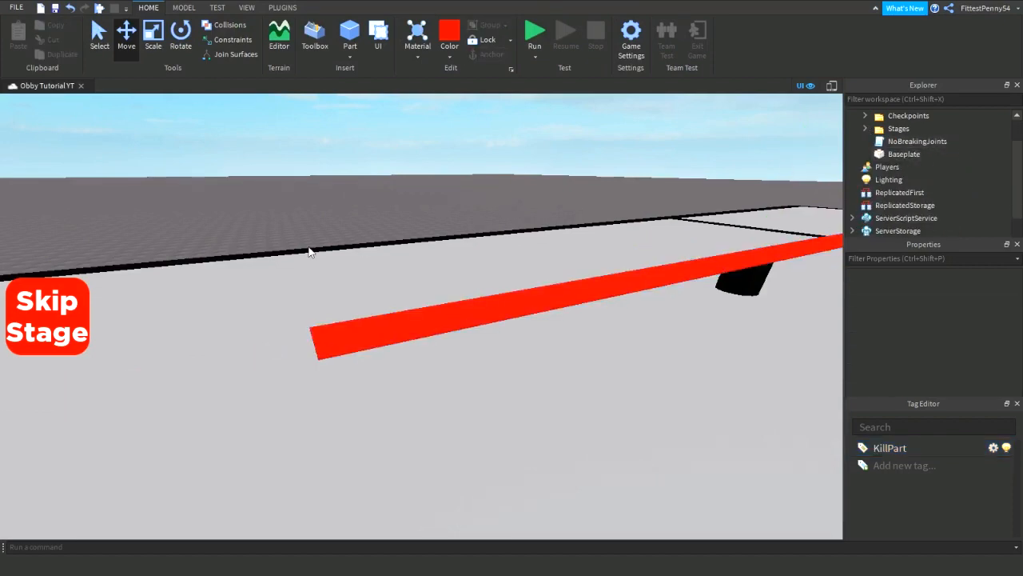
right_click_drag(229, 299, 228, 300)
key("s")
scroll(336, 298, "up", 3)
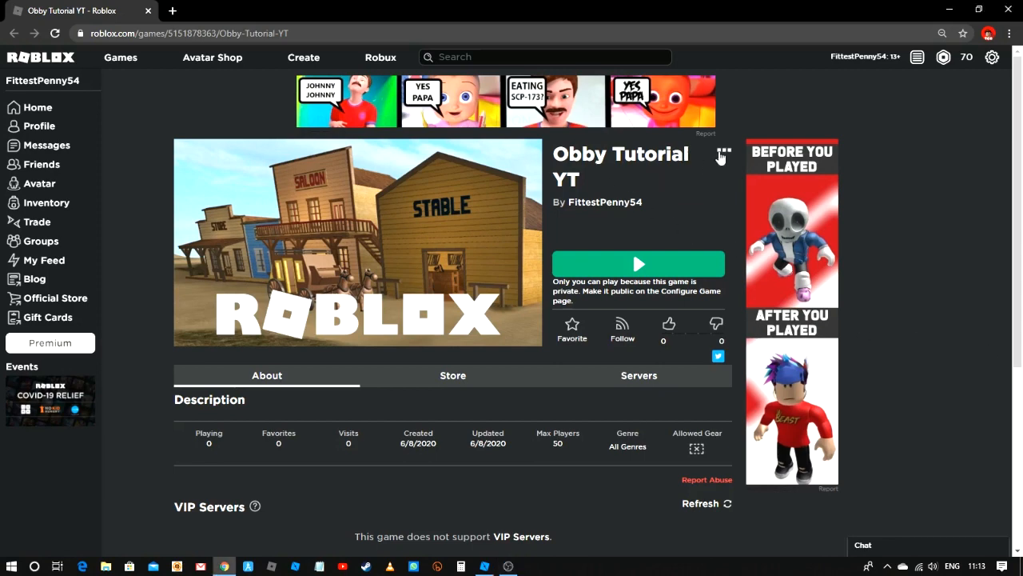
Step: On the Roblox website, configure the Obby Tutorial YT place with a new developer product named Skip Stage priced at 25 Robux
left_click(725, 152)
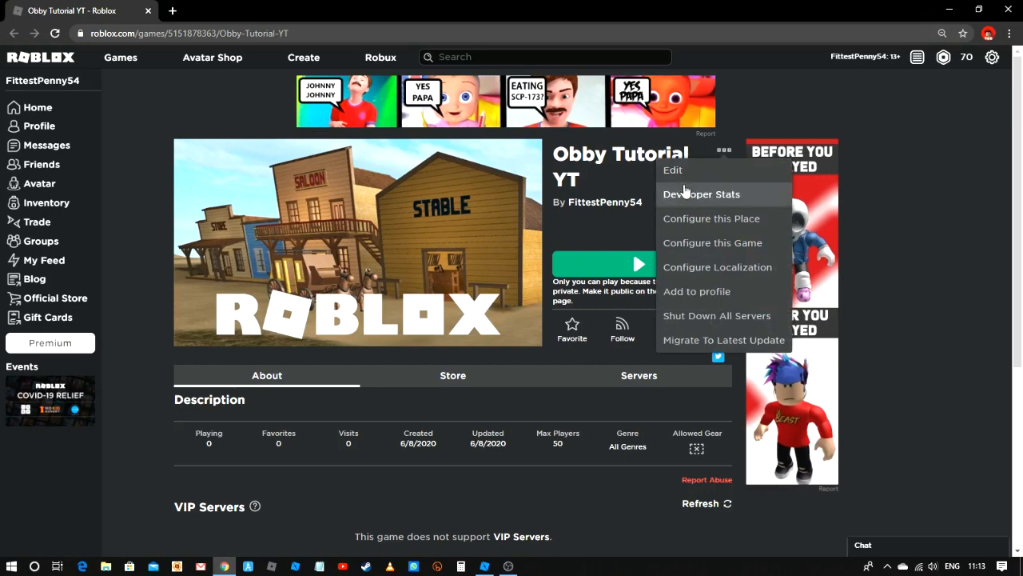
left_click(727, 222)
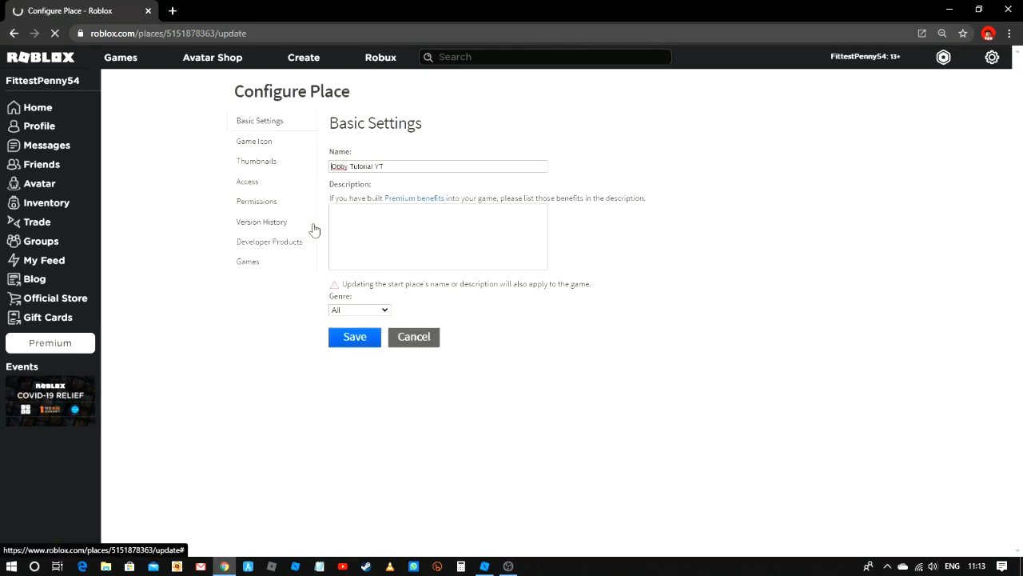
left_click(288, 244)
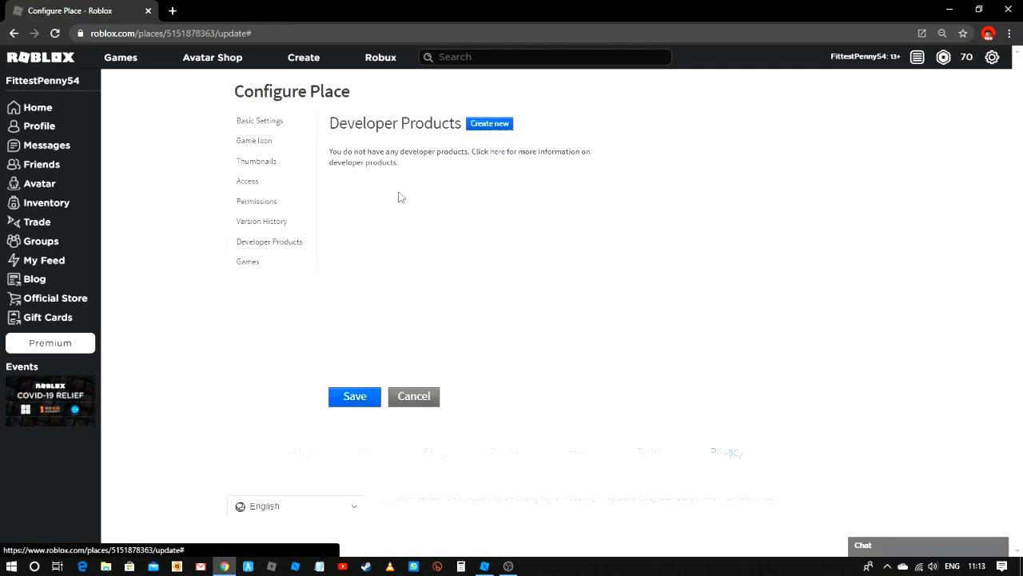
left_click(487, 125)
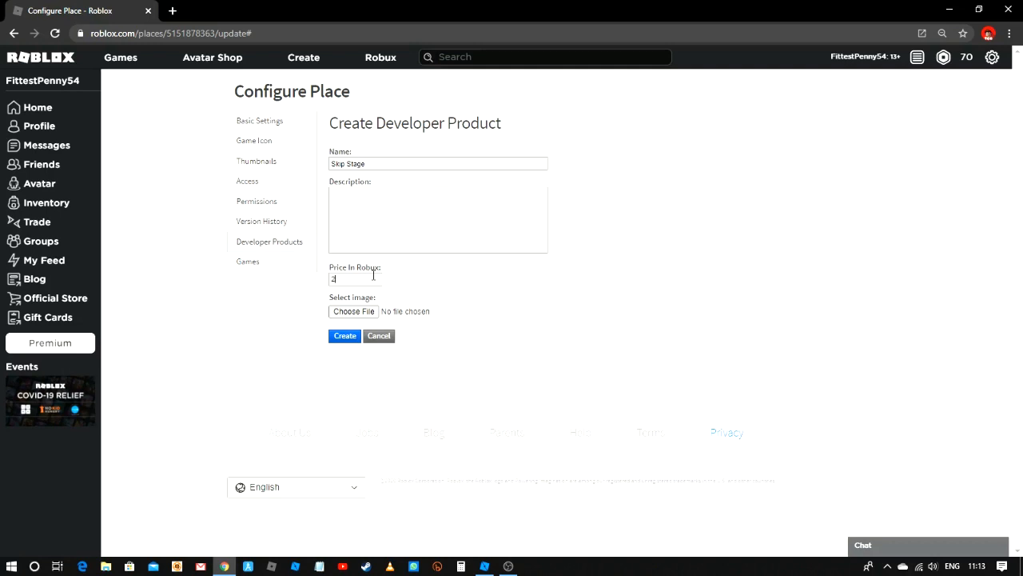
left_click(348, 336)
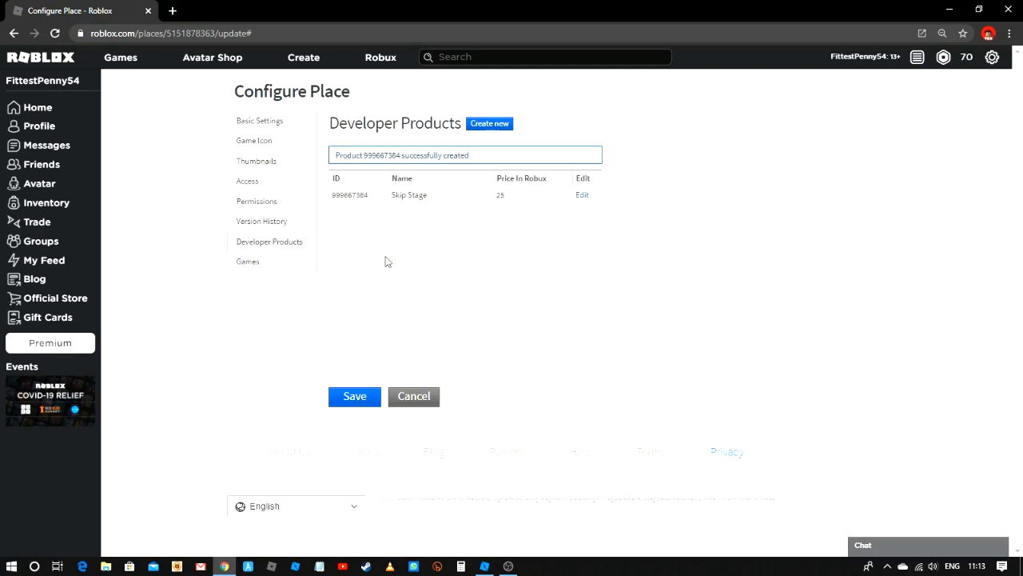
Step: Copy the ID of the Skip Stage developer product and save the place configuration
double_click(353, 195)
right_click(351, 194)
left_click(374, 203)
left_click(371, 397)
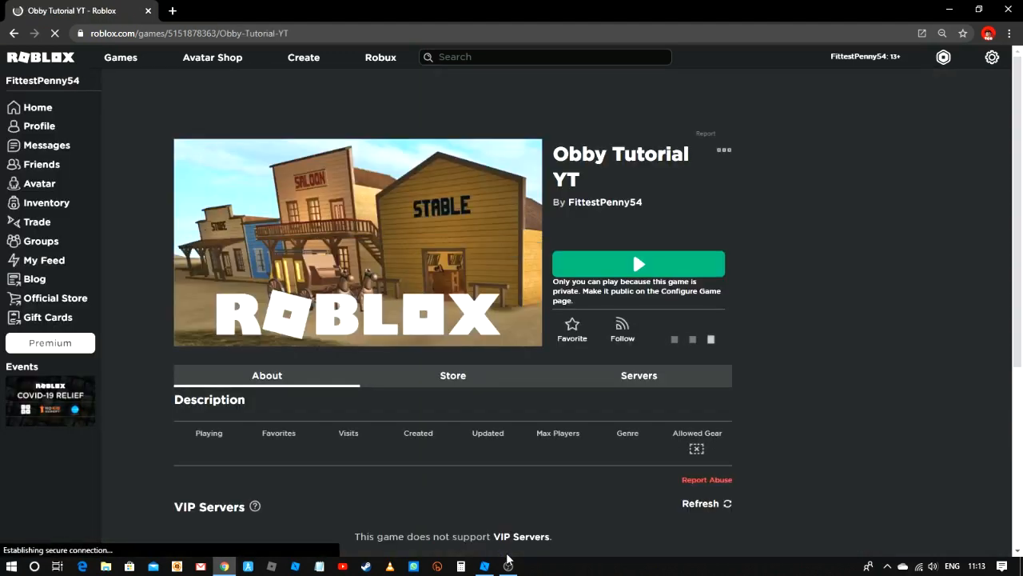
Step: Switch to Roblox Studio and expand SkipStageGUI in StarterGui down to the contents of its Btn
left_click(484, 566)
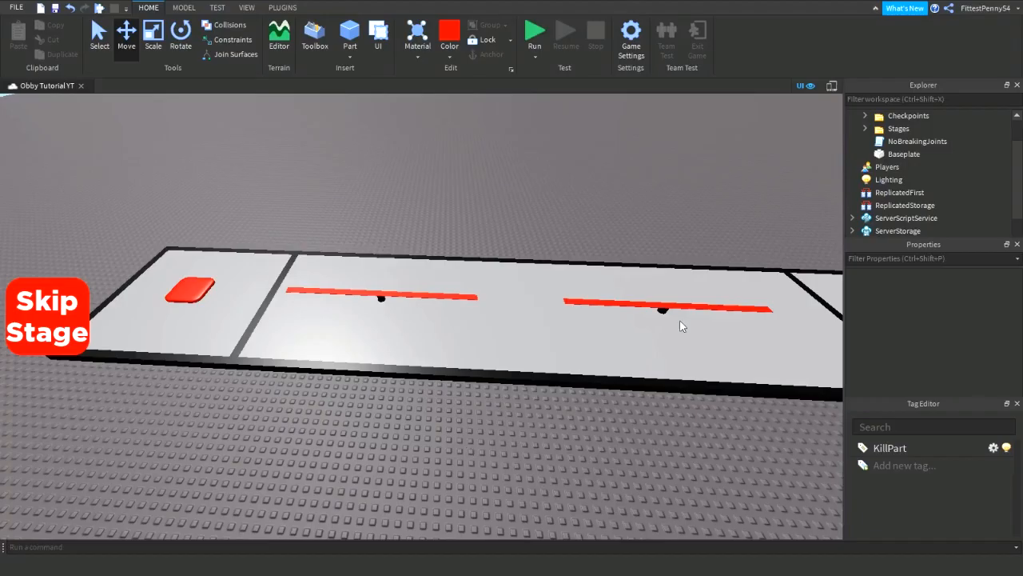
scroll(862, 196, "down", 2)
left_click(852, 166)
left_click(853, 166)
left_click(852, 141)
left_click(852, 141)
left_click(852, 166)
left_click(865, 180)
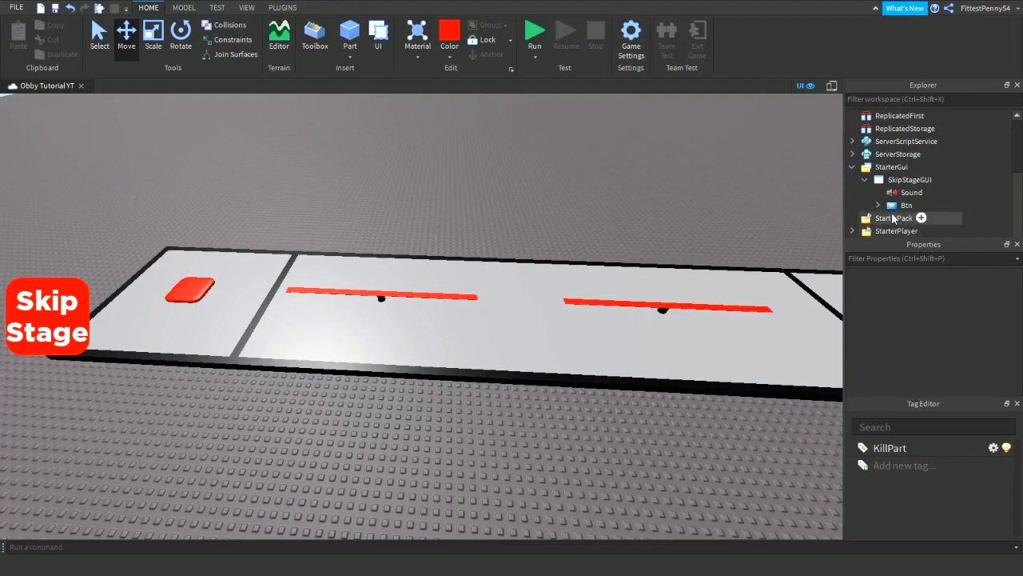
left_click(878, 205)
scroll(916, 200, "down", 2)
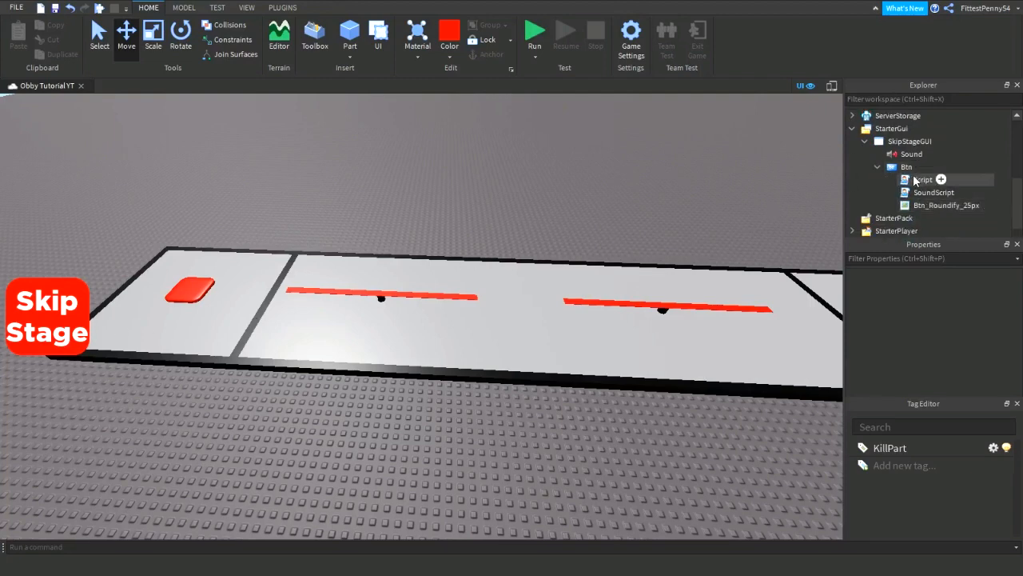
Step: Open the Script under Btn and paste the copied product ID 999667384 as the value of productId
double_click(920, 180)
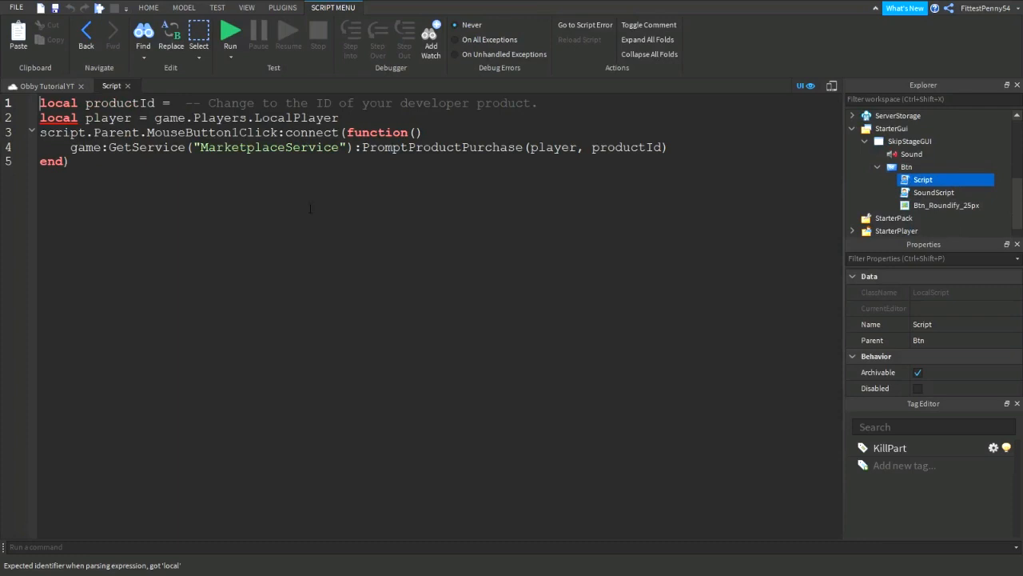
left_click(182, 104)
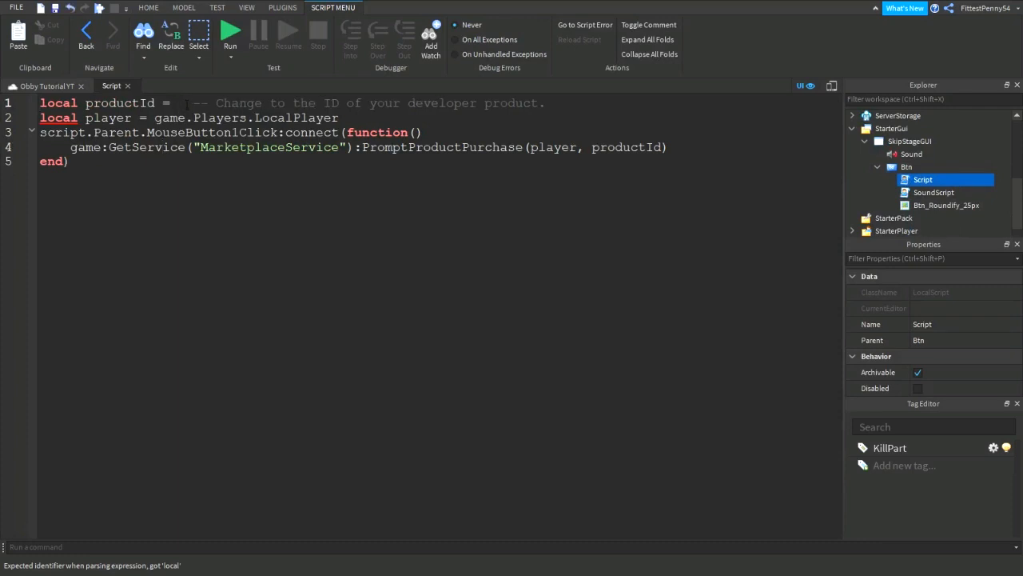
key("ctrl+v")
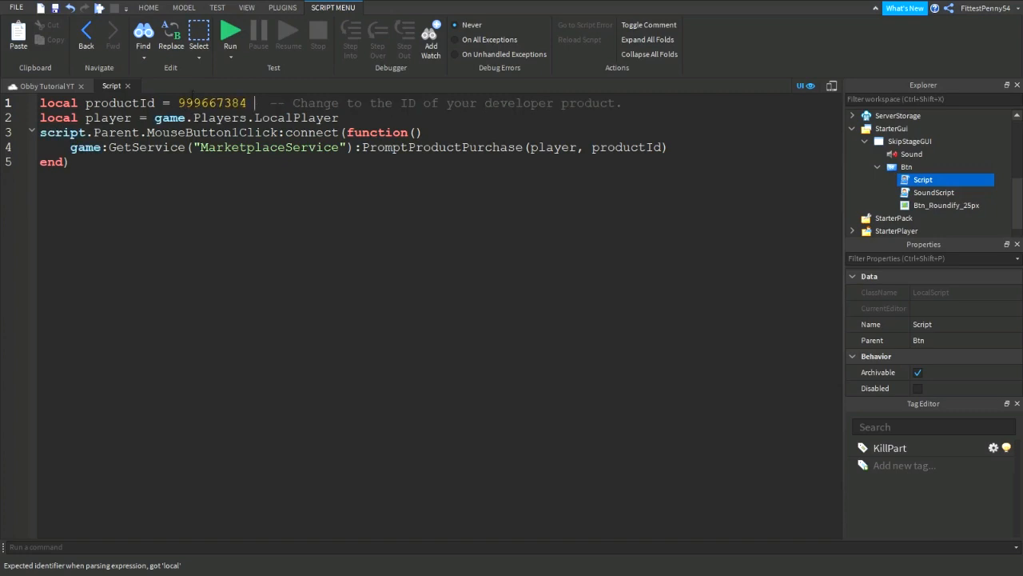
Step: Close the button's Script, collapse the StarterGui contents, and open SkipStageScript in ServerScriptService
left_click(128, 86)
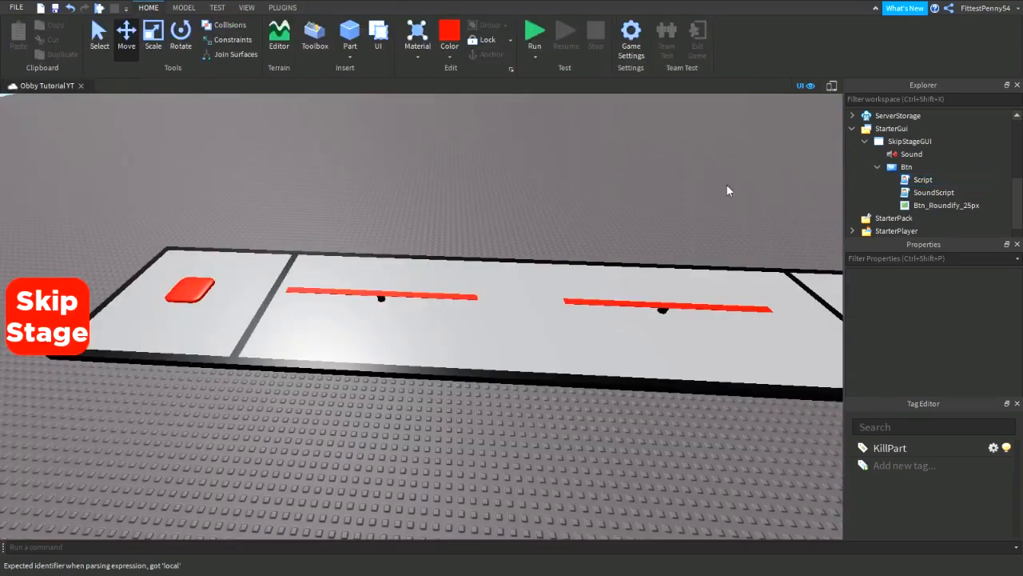
left_click(878, 166)
left_click(865, 141)
left_click(852, 154)
left_click(853, 141)
double_click(882, 177)
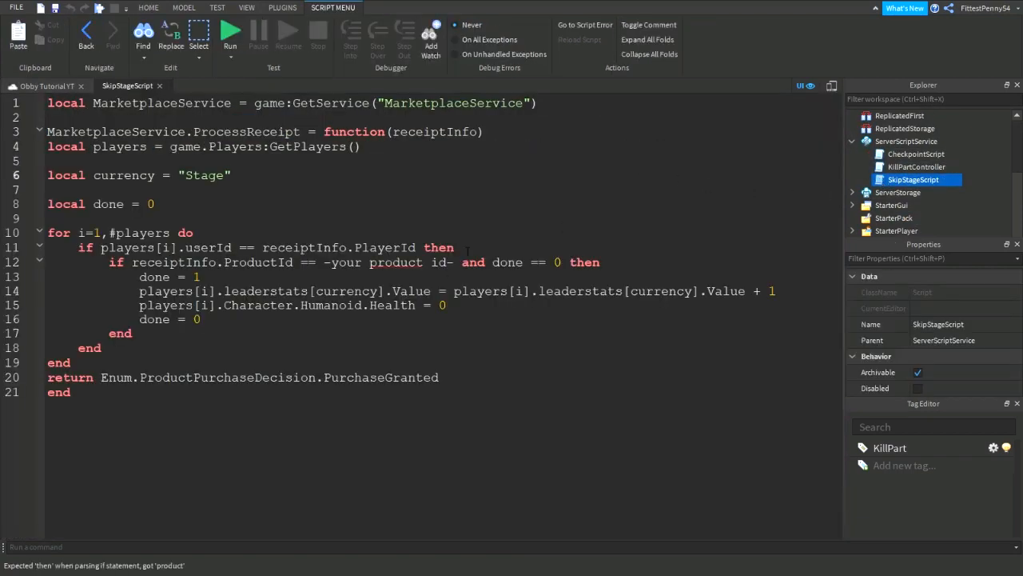
Step: Replace the "-your product id-" placeholder in SkipStageScript with 999667384, remove the extra spaces after it, and close the script
left_click_drag(454, 263, 324, 262)
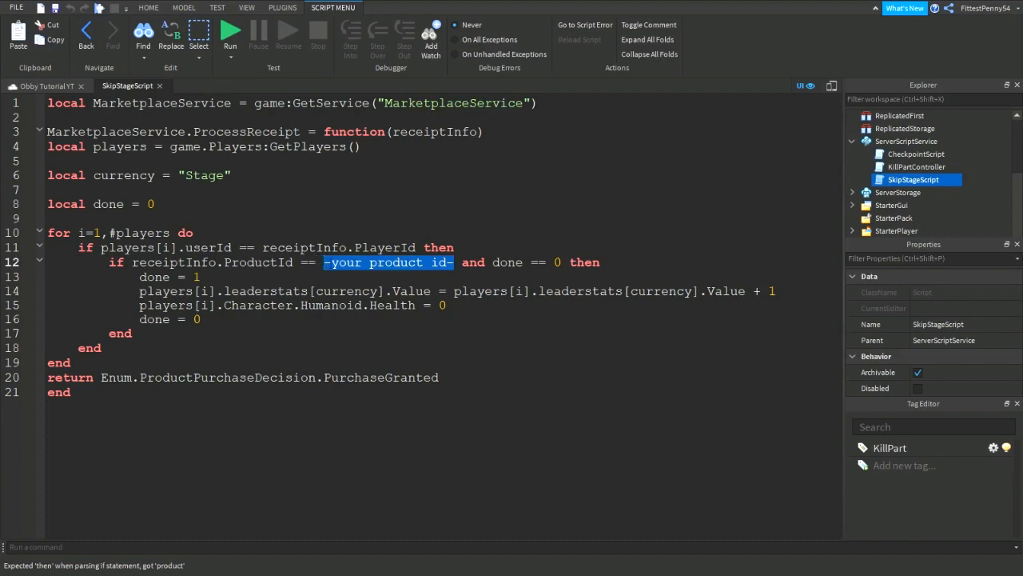
key("ctrl+v")
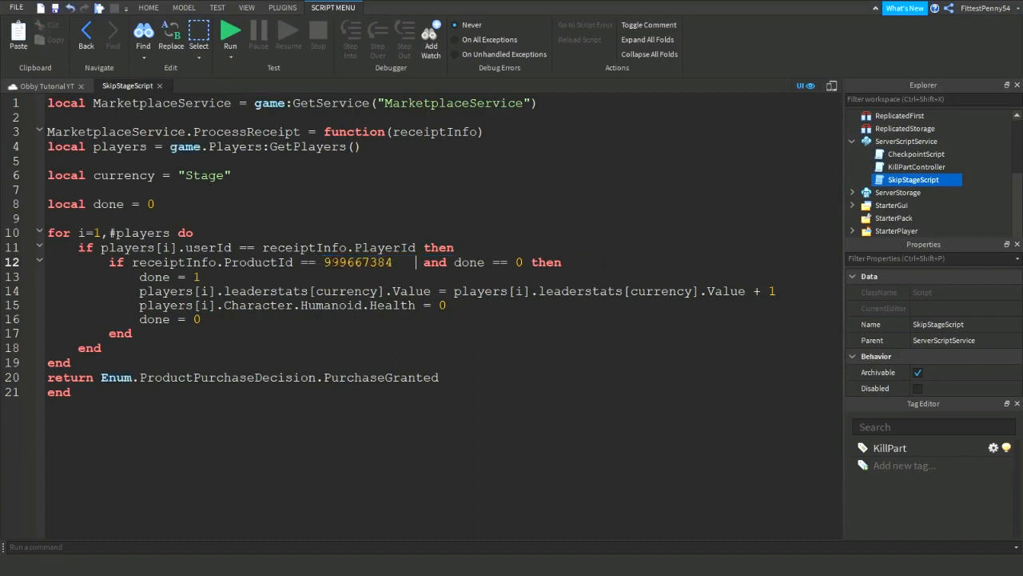
key("BackSpace")
key("BackSpace")
key("BackSpace")
left_click(159, 86)
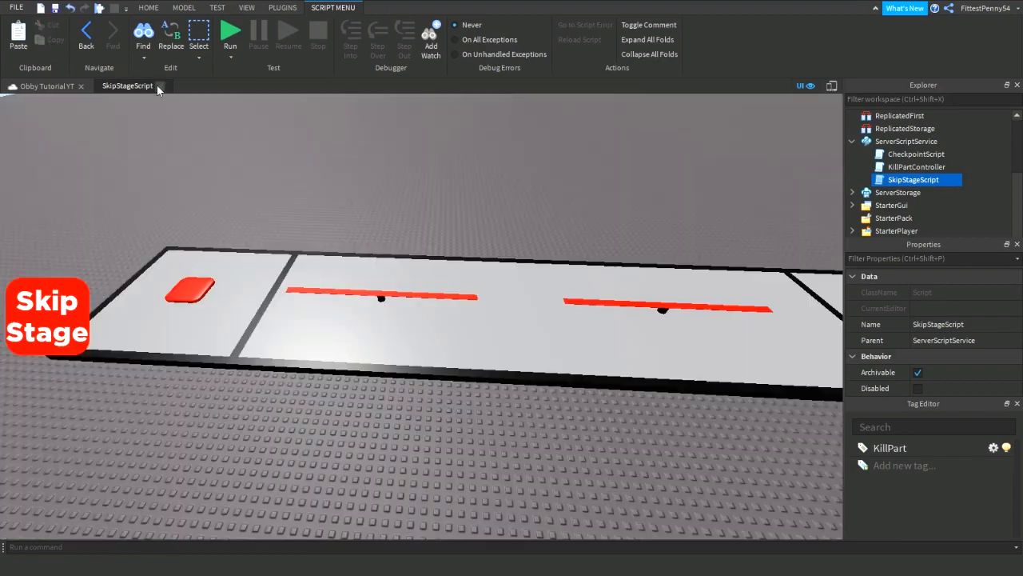
Step: Start a Play Here test and walk the character off the first checkpoint toward the kill bars
left_click(367, 197)
key("w")
key("a")
left_click(534, 56)
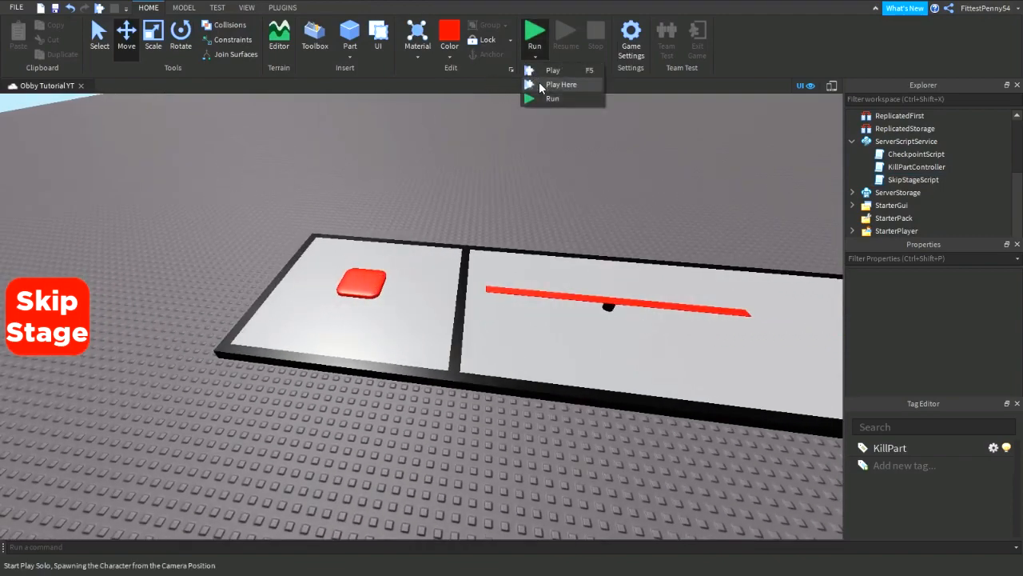
left_click(540, 82)
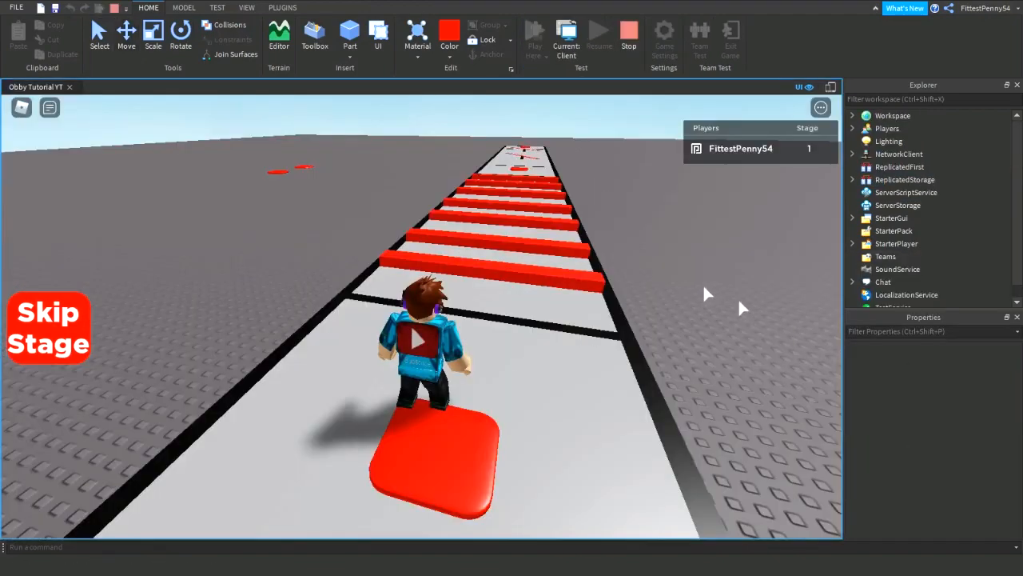
key("w")
right_click_drag(590, 267, 561, 268)
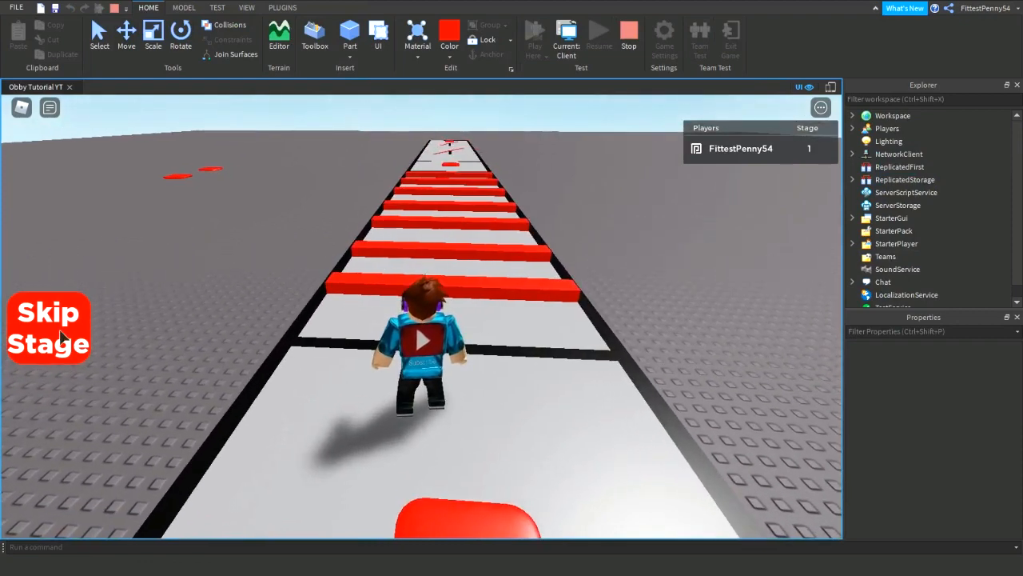
Step: Test the Skip Stage button on stage 1 by buying the 25 Robux product and dismissing the purchase confirmation
left_click(31, 319)
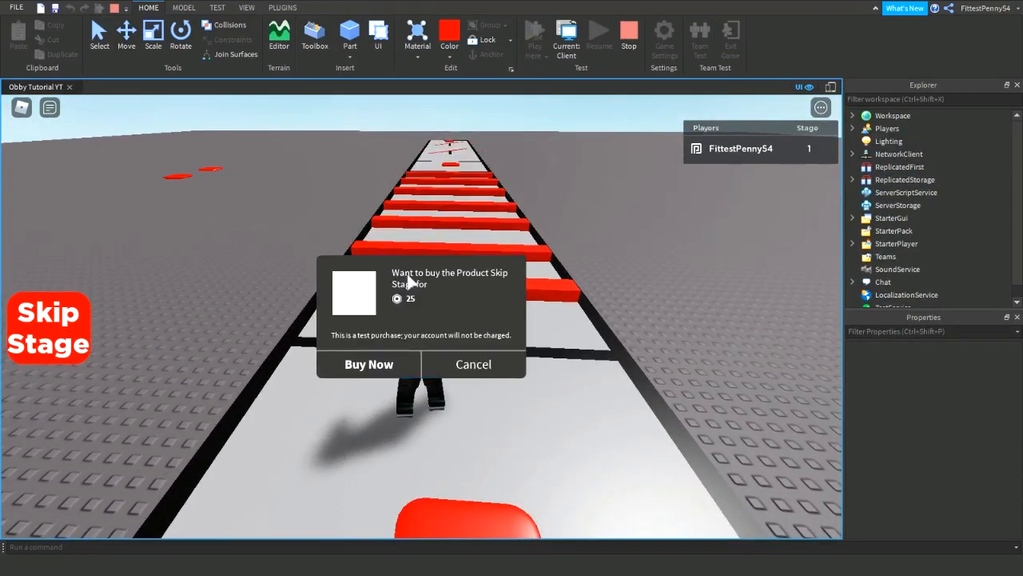
right_click_drag(382, 407, 385, 412)
scroll(383, 391, "up", 1)
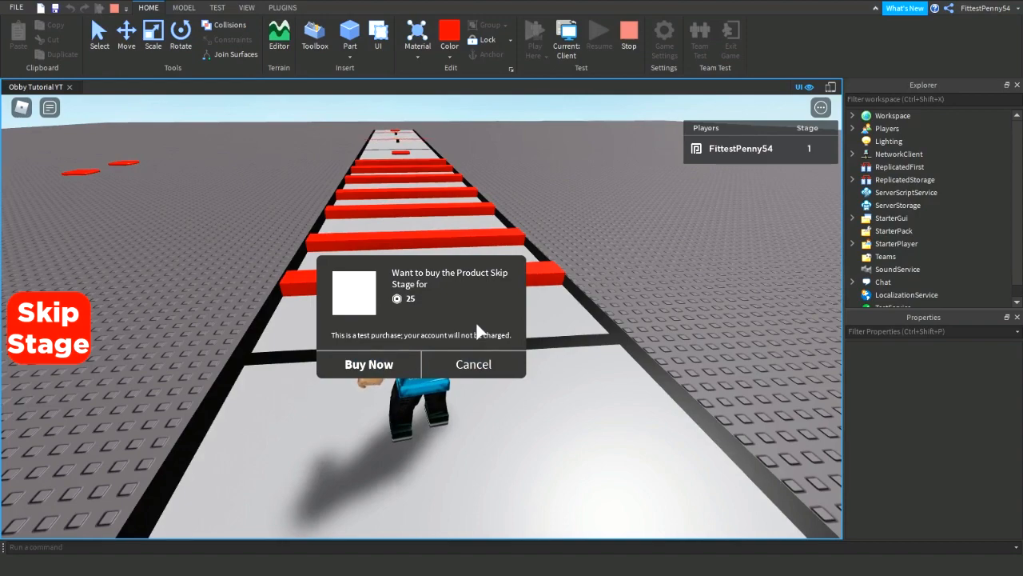
left_click(373, 376)
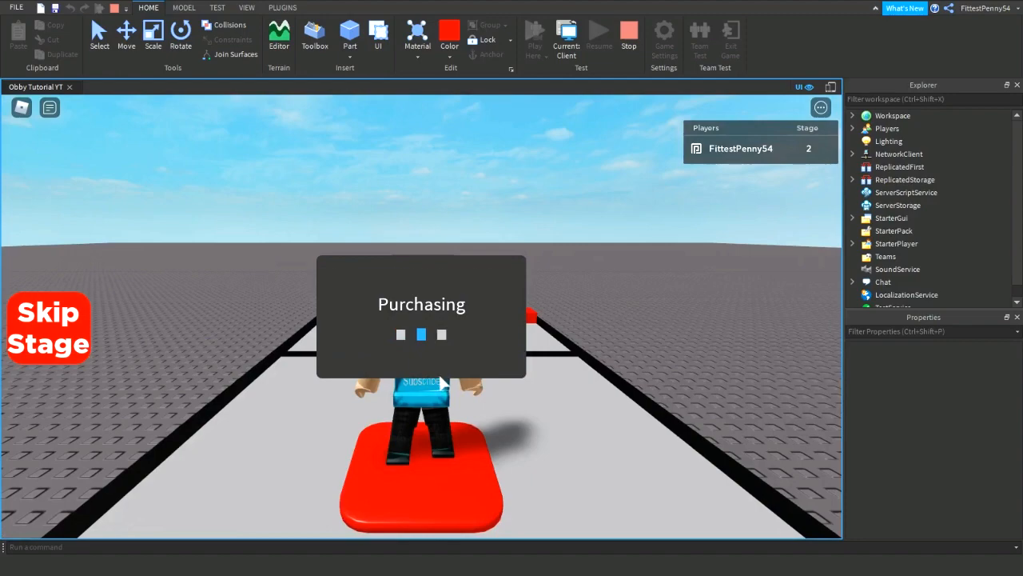
left_click(433, 369)
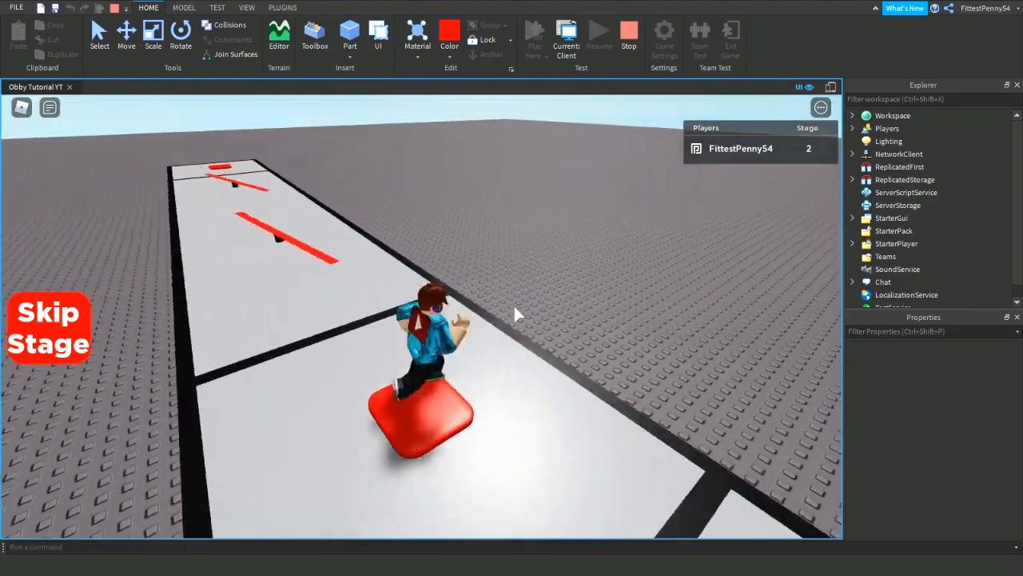
Step: Walk the character around the stage 2 checkpoint and reset it to test the respawn
right_click_drag(514, 306, 516, 310)
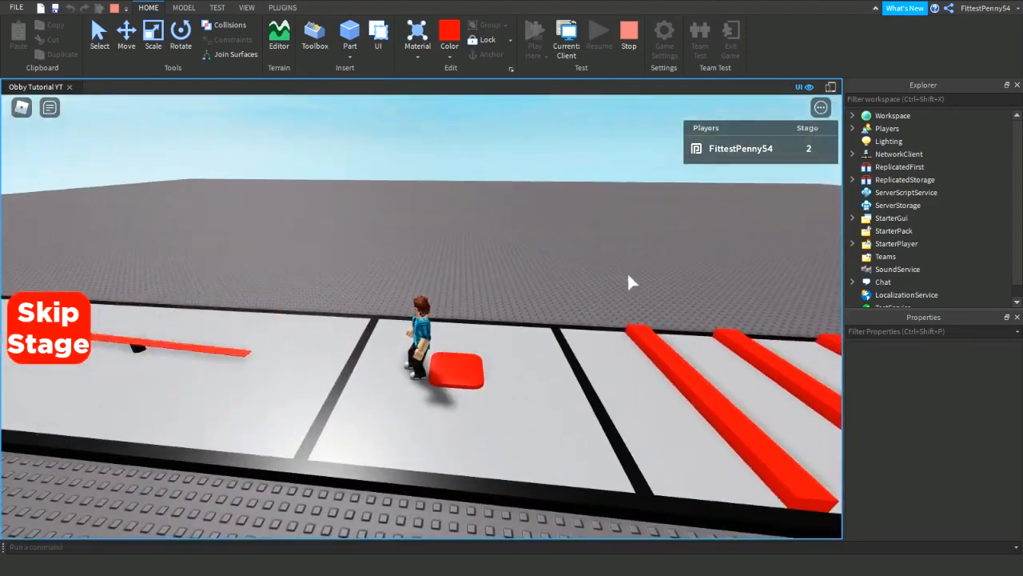
key("w")
key("Escape")
key("r")
left_click(388, 326)
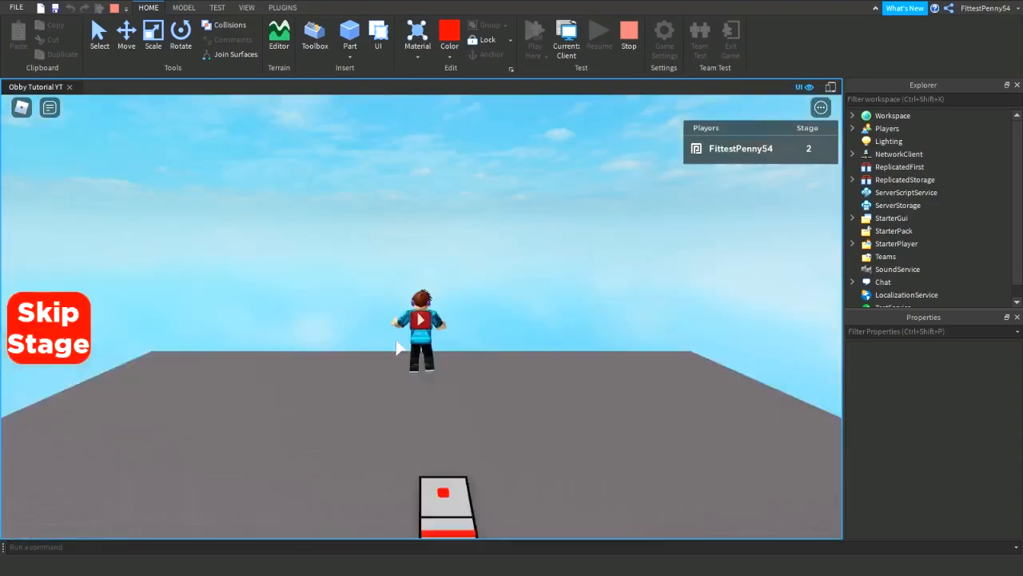
Step: Run the character into the spinner stage and try to jump the first spinner
right_click_drag(425, 350, 425, 349)
key("w")
key("space")
key("space")
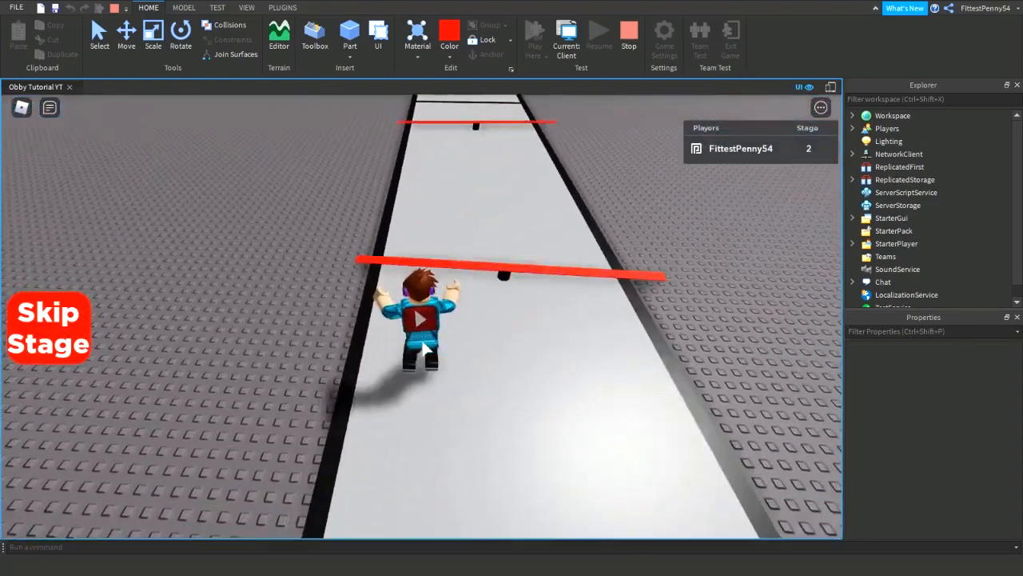
right_click_drag(425, 349, 424, 350)
key("space")
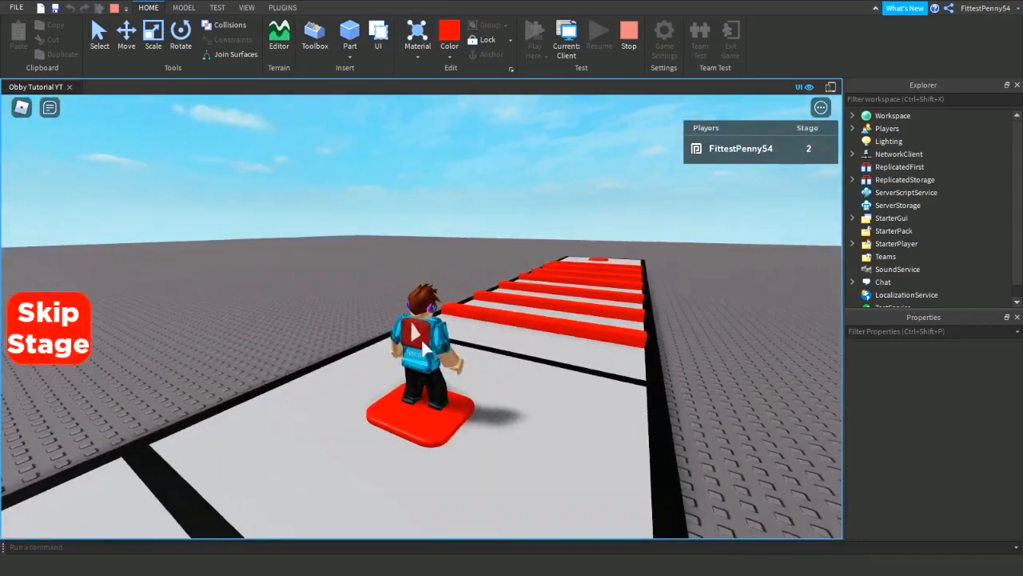
Step: Turn the character around at the stage 2 checkpoint and run it back up to the first spinner
key("w")
right_click_drag(425, 349, 424, 349)
scroll(425, 349, "down", 3)
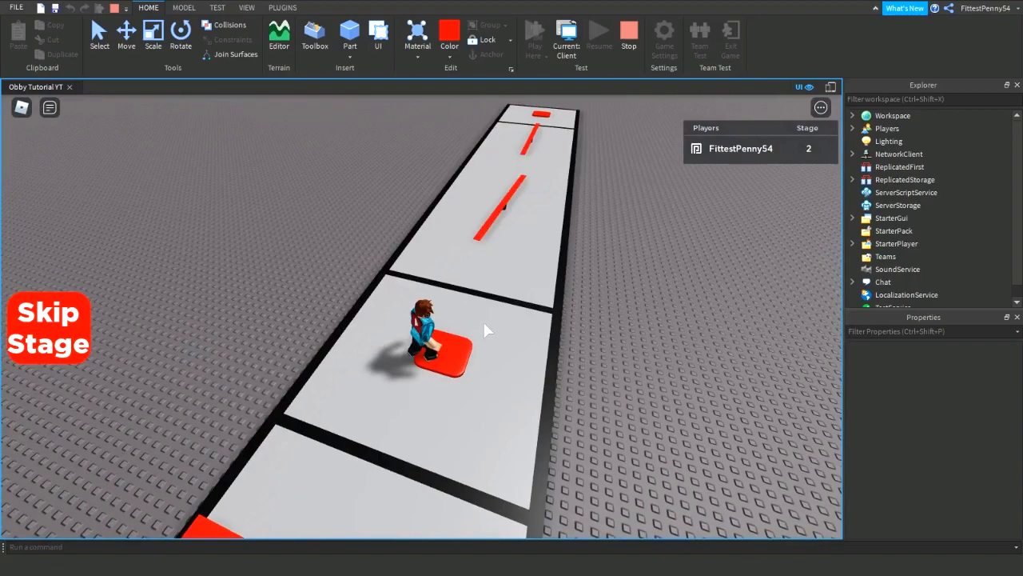
key("w")
right_click_drag(497, 381, 497, 381)
right_click_drag(403, 369, 403, 368)
key("w")
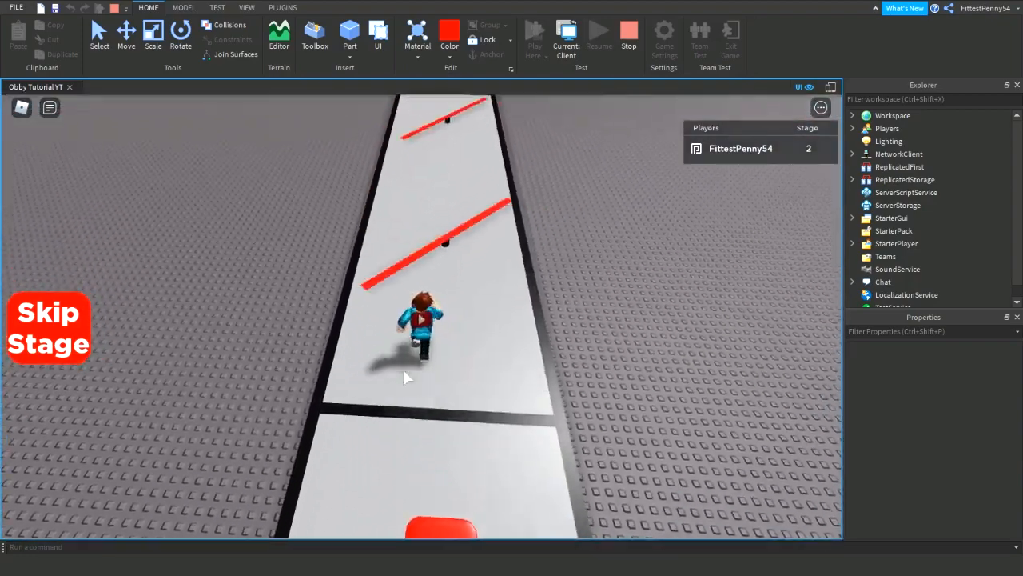
Step: Jump the character past the first spinner and on toward the second one
key("space")
key("w")
key("space")
right_click_drag(403, 369, 403, 376)
key("w")
key("space")
key("s")
key("space")
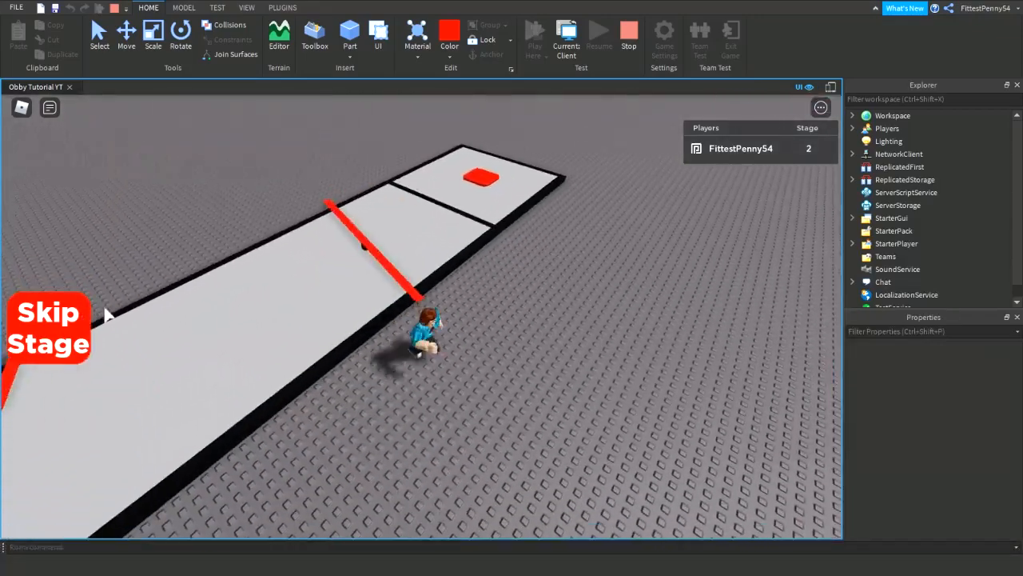
Step: Test Skip Stage on stage 2 by making the test purchase, and walk the character onto the stage 3 platform
left_click(76, 326)
left_click(368, 362)
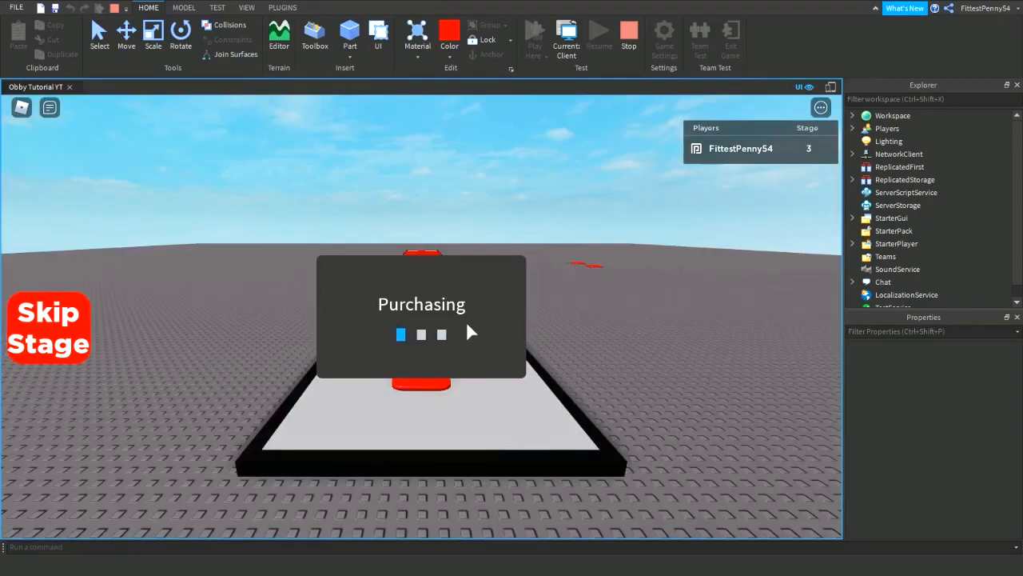
left_click(421, 363)
key("w")
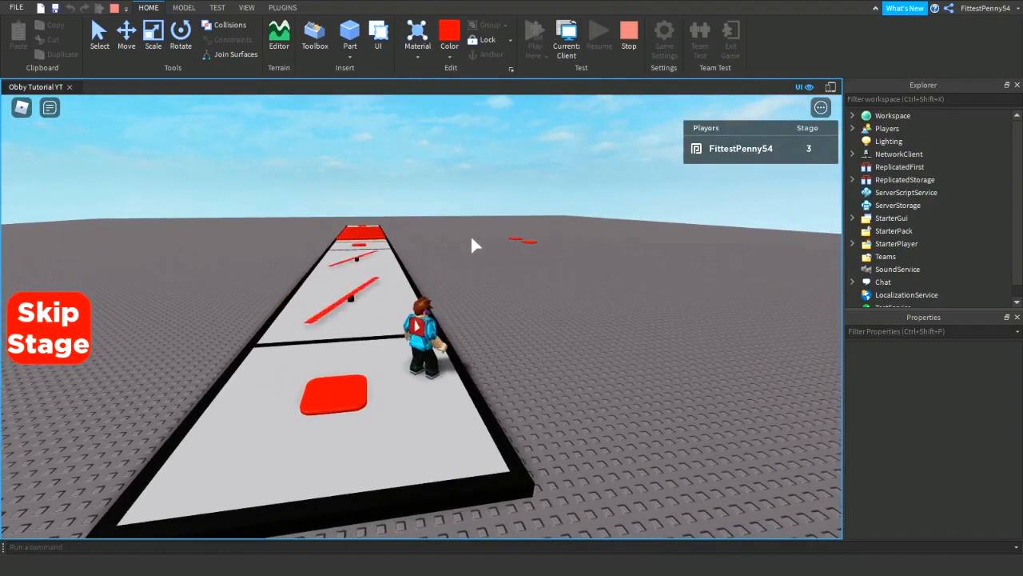
Step: Buy Skip Stage twice more to test skipping stages 3 and 4, dismissing each purchase confirmation
left_click(86, 345)
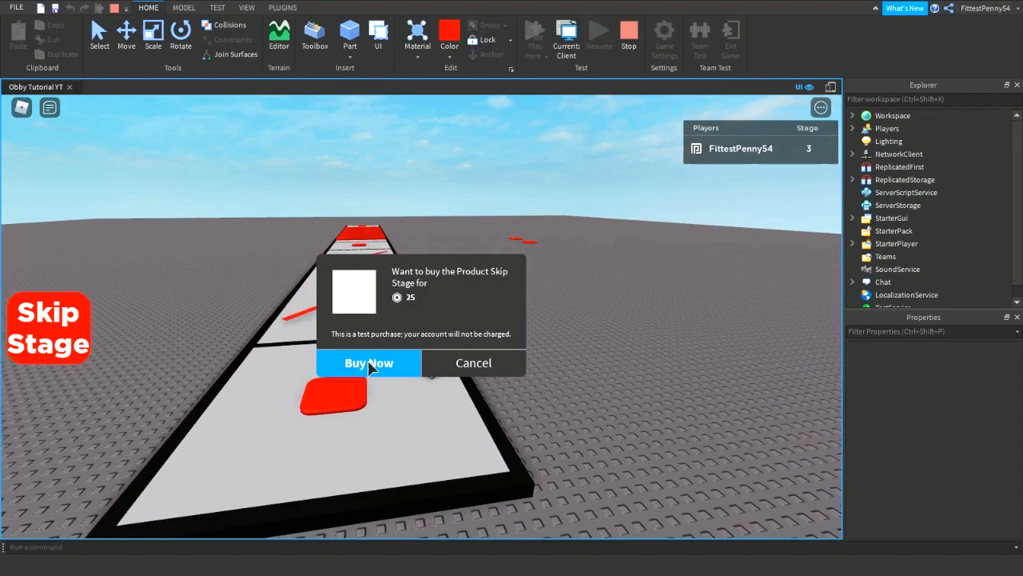
left_click(367, 363)
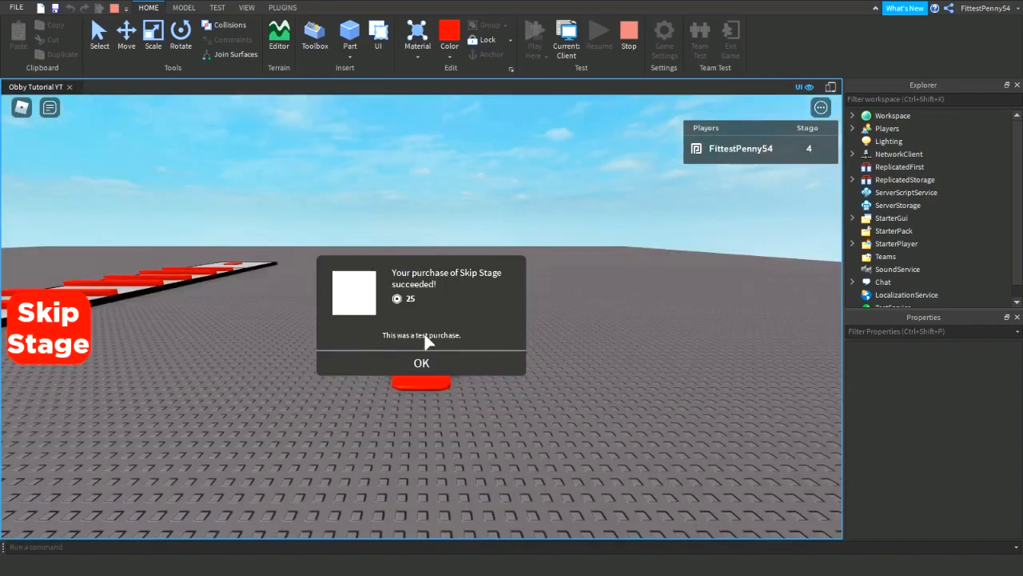
left_click(415, 352)
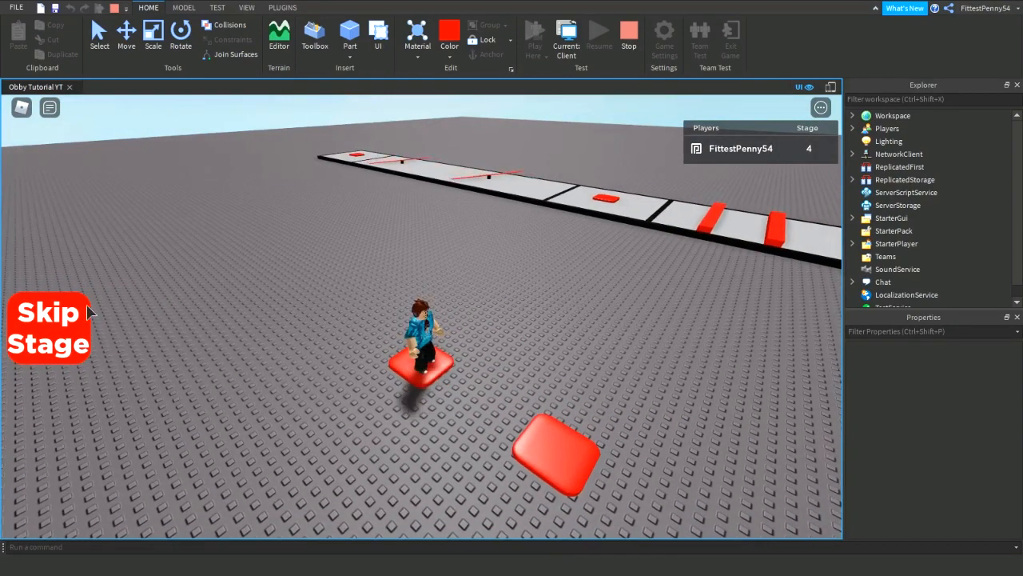
left_click(72, 310)
left_click(364, 337)
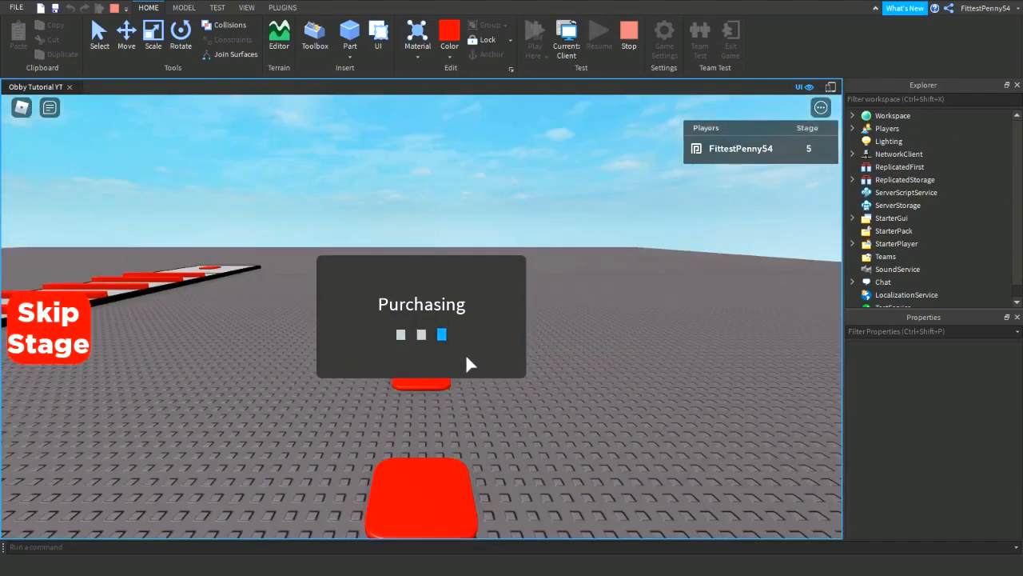
left_click(460, 374)
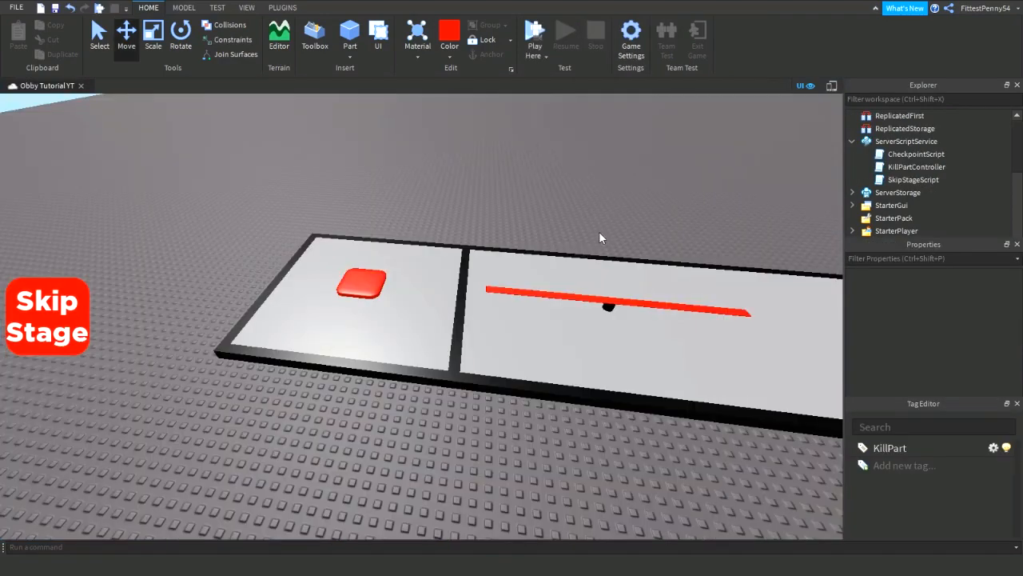
right_click_drag(599, 232, 600, 231)
key("s")
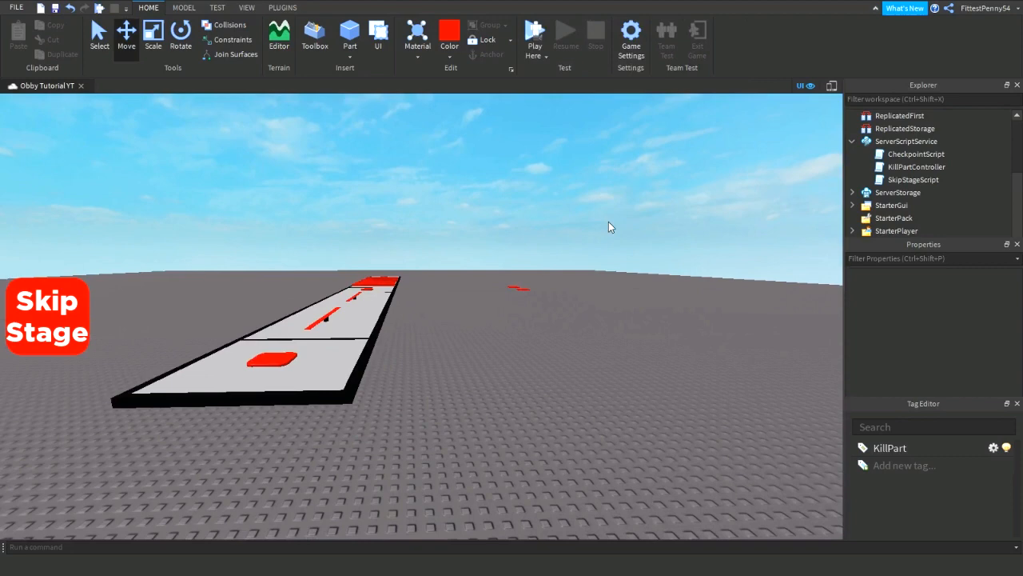